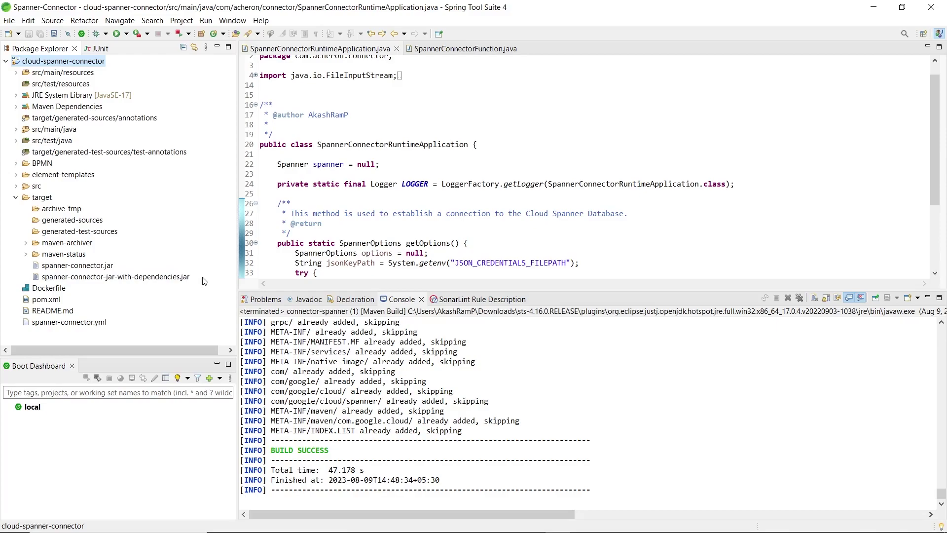
Switch to the Command Prompt to review the spannerconnector image build and the spanner-connector.yml compose run
key(alt+Tab)
key(alt+Tab)
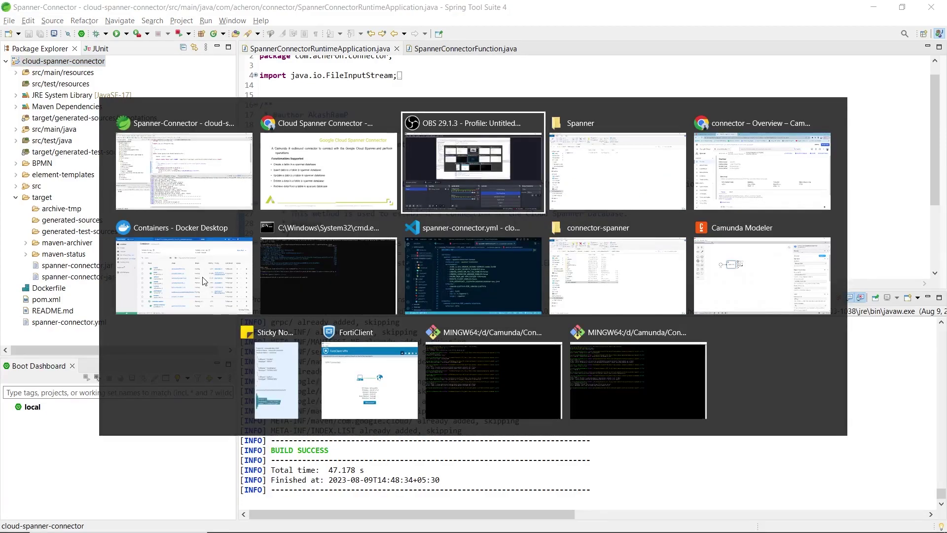
click(333, 302)
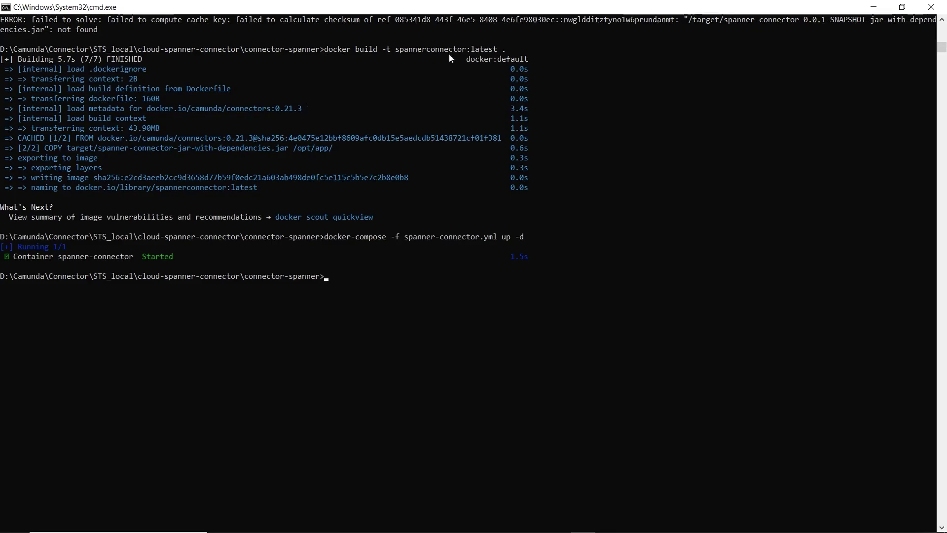
Switch to Docker Desktop and check the local images for spannerconnector
key(alt+Tab)
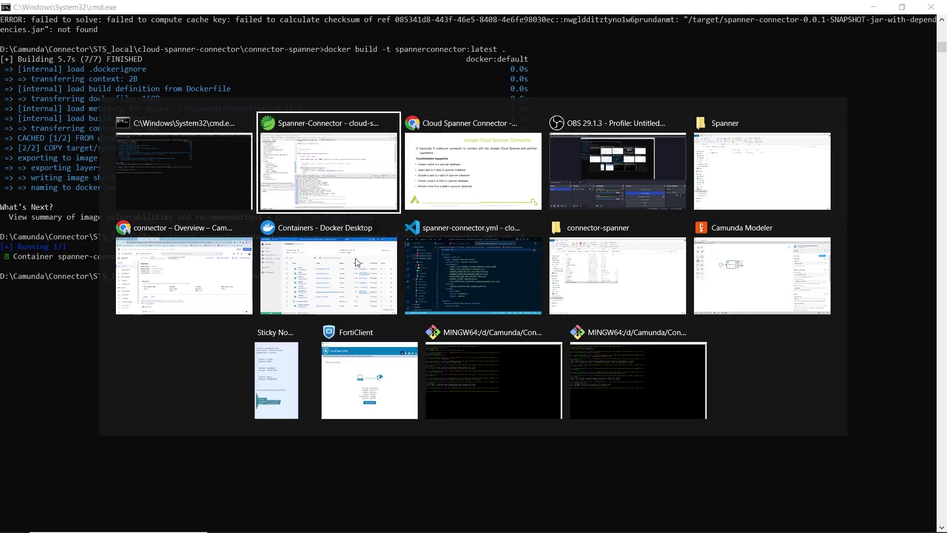
click(342, 279)
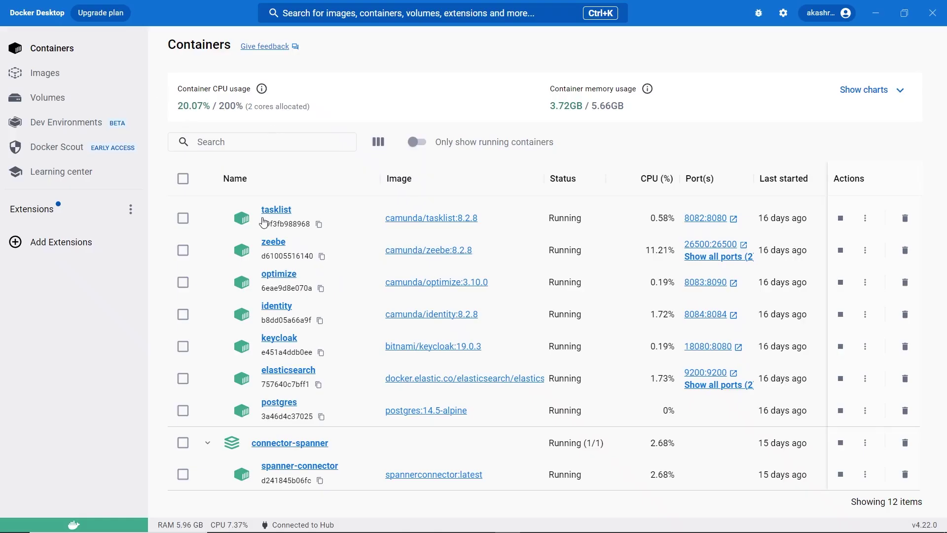
click(59, 75)
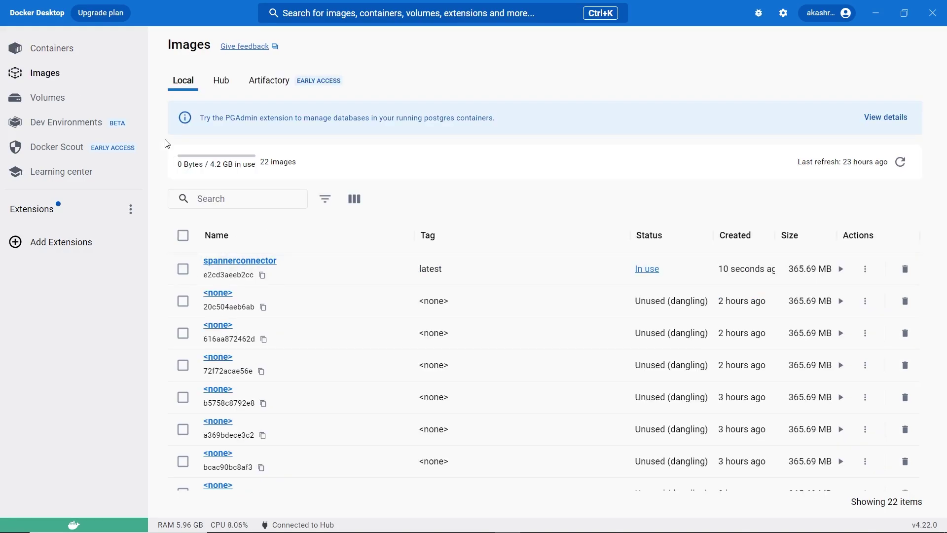
Switch to Visual Studio Code and review the spanner-connector.yml compose file
key(alt+Tab)
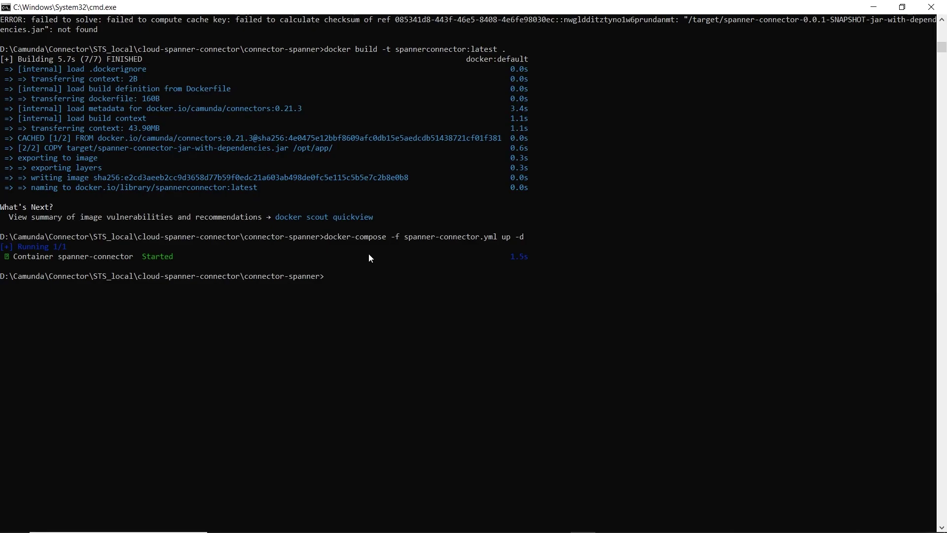
mouse_move(633, 527)
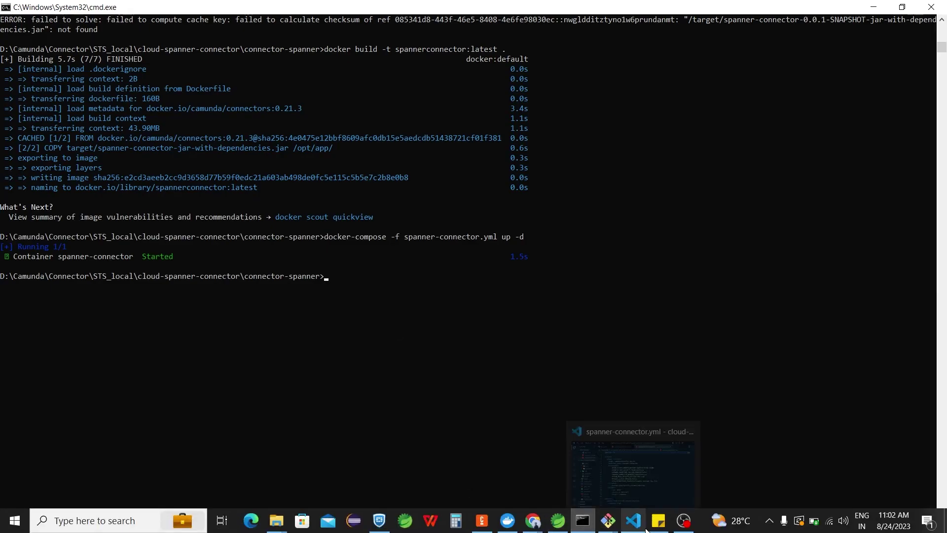
click(641, 452)
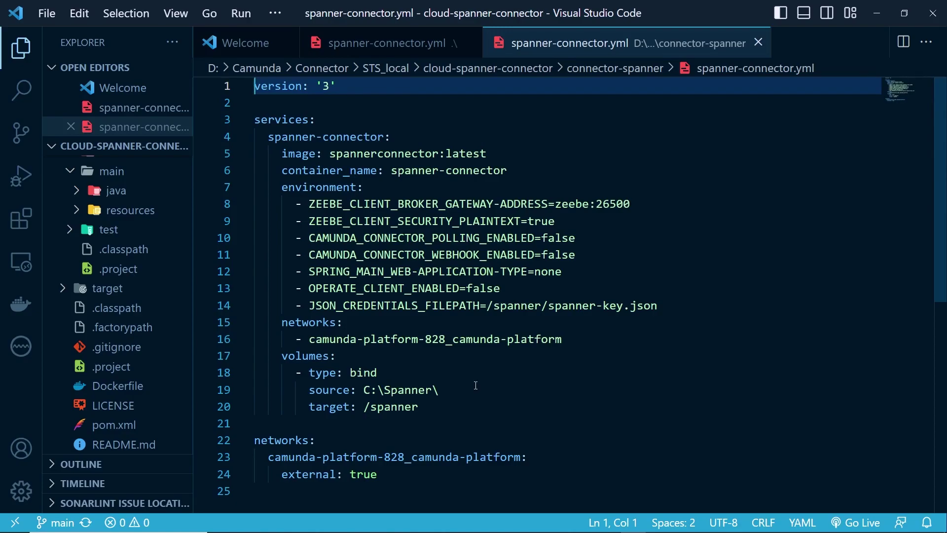
Inspect the C:\Spanner folder in File Explorer for the spanner-key file and return to spanner-connector.yml
mouse_move(316, 528)
click(276, 521)
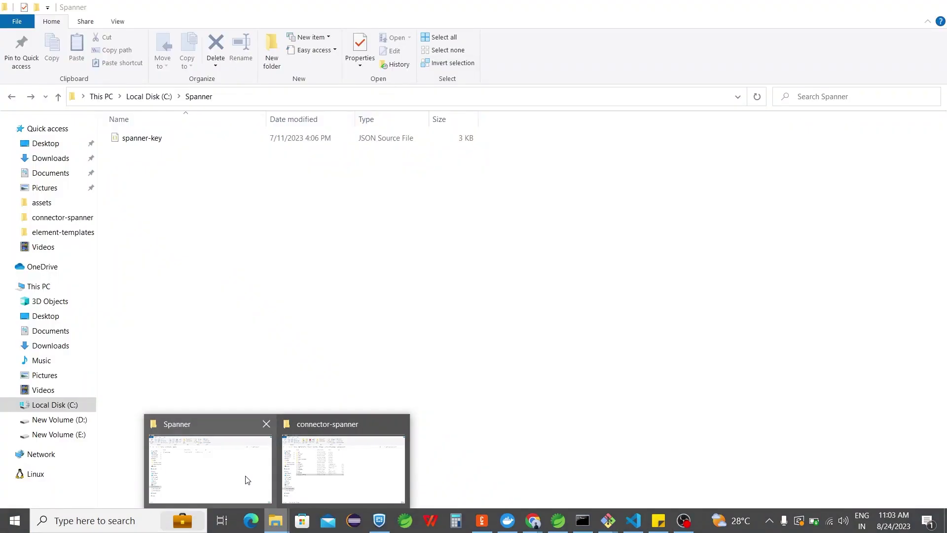
click(247, 480)
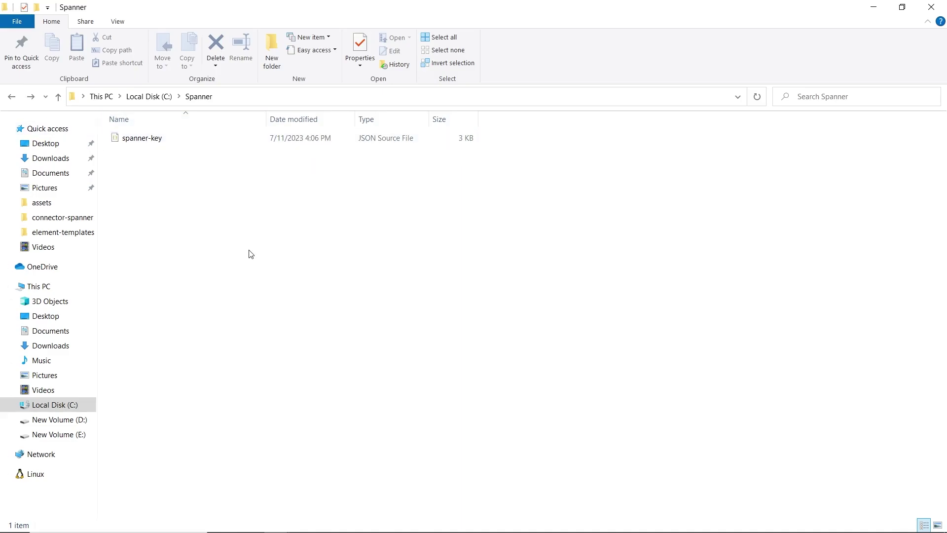
key(alt+Tab)
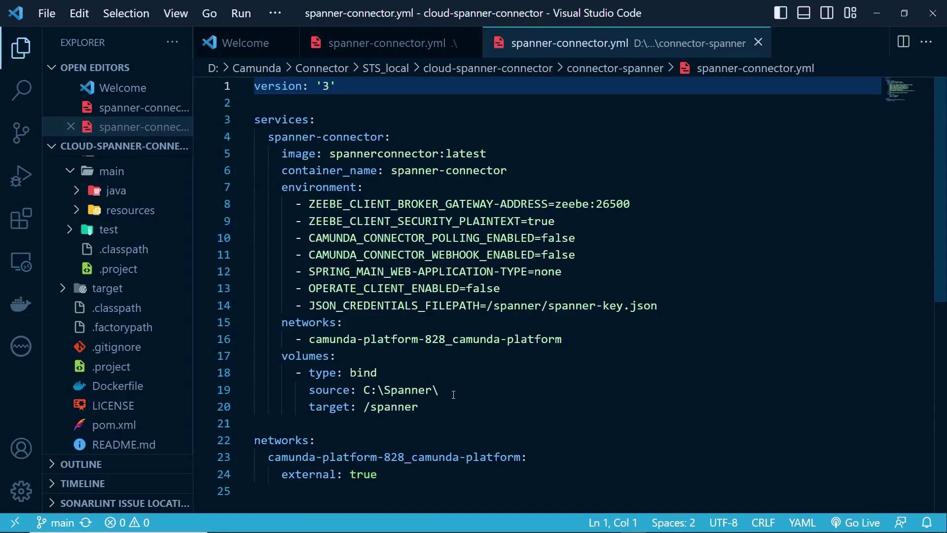
Switch back to Docker Desktop and check the spanner-connector container in the containers list
key(alt+Tab)
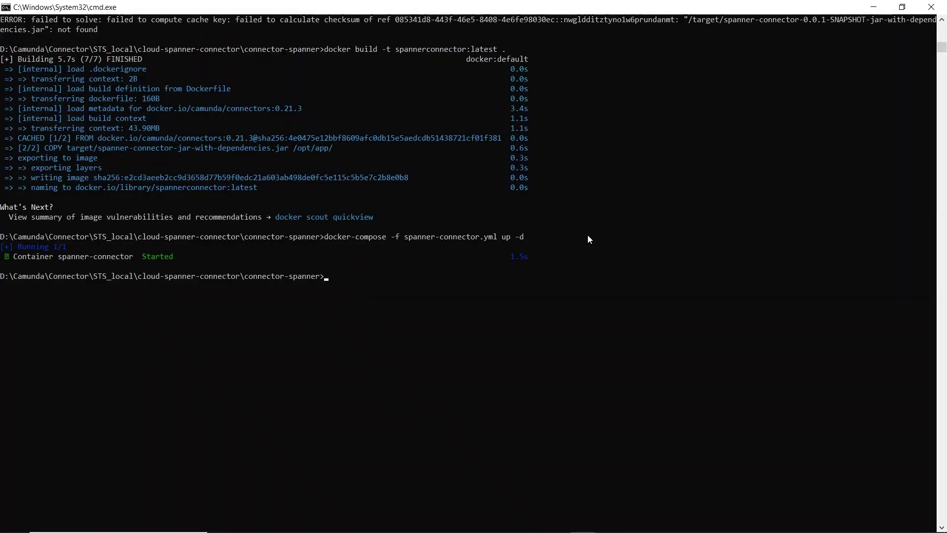
key(alt+Tab)
key(alt+Tab)
key(alt+Tab)
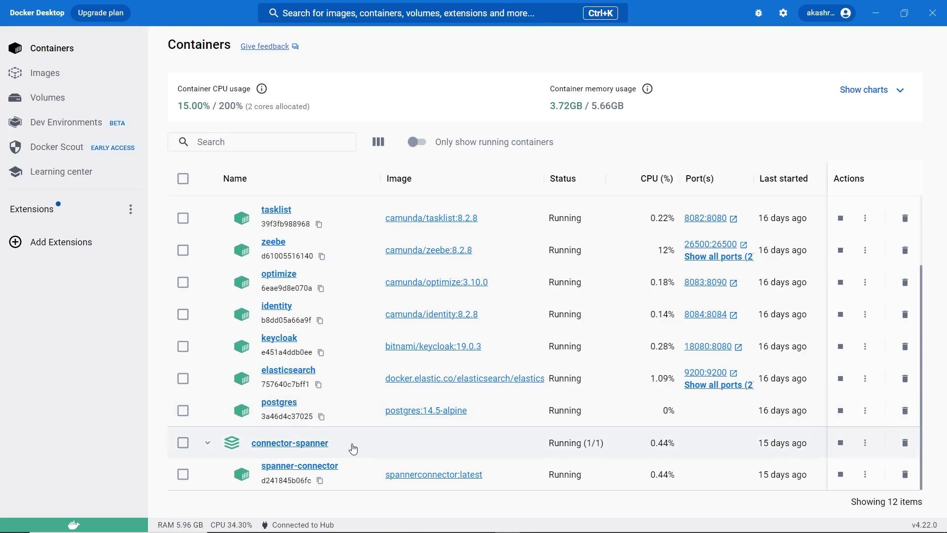
Switch to the Cloud Spanner Connector presentation, review the Spanner Connection slide, and exit the slideshow
key(alt+Tab)
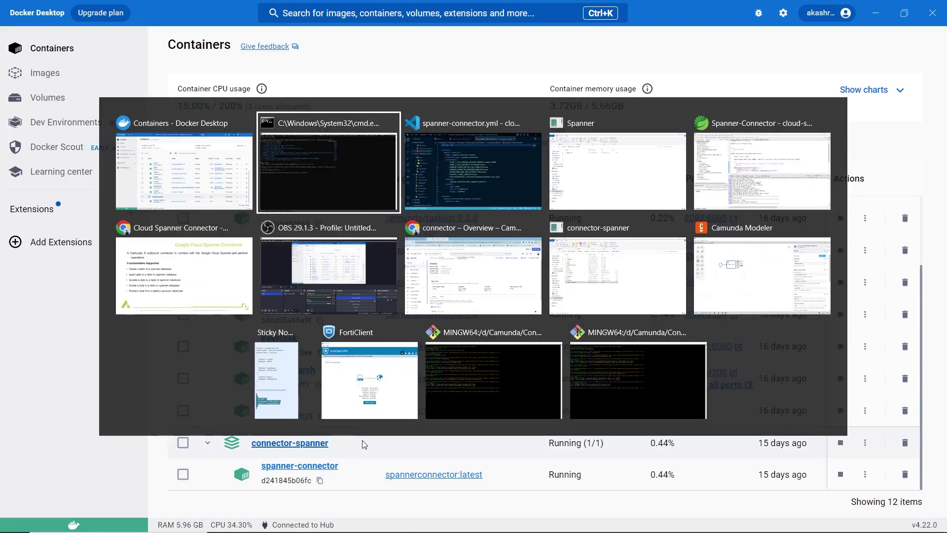
key(alt+Tab)
key(alt+Tab)
key(alt+Tab)
key(alt+Tab)
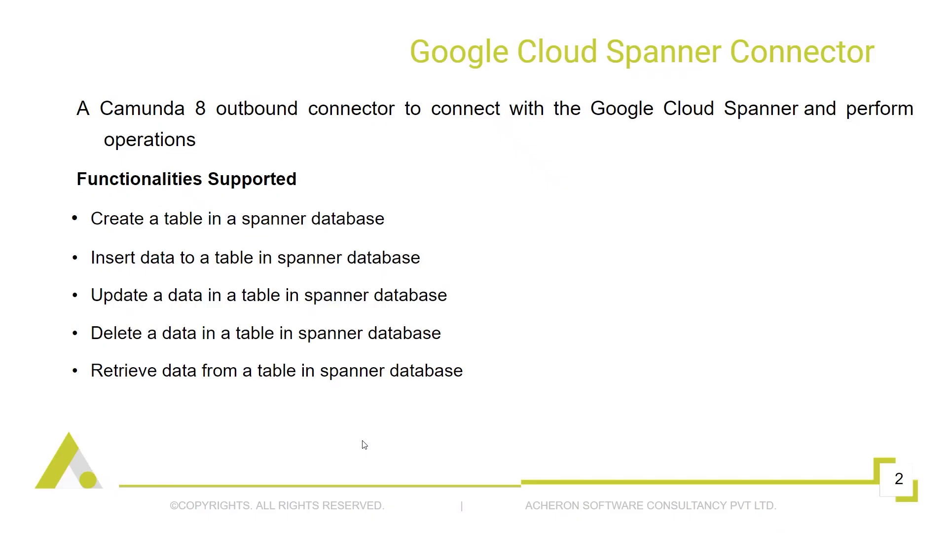
key(Right)
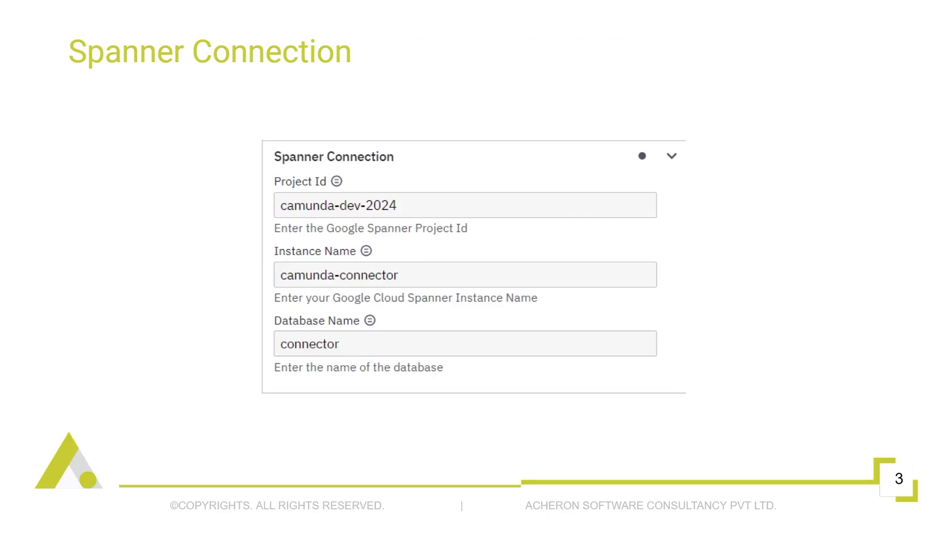
key(Right)
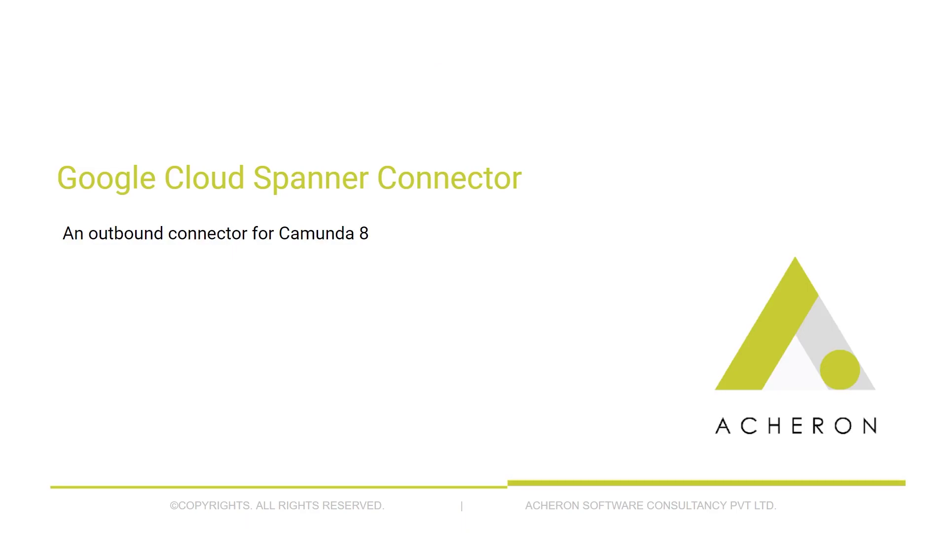
key(Left)
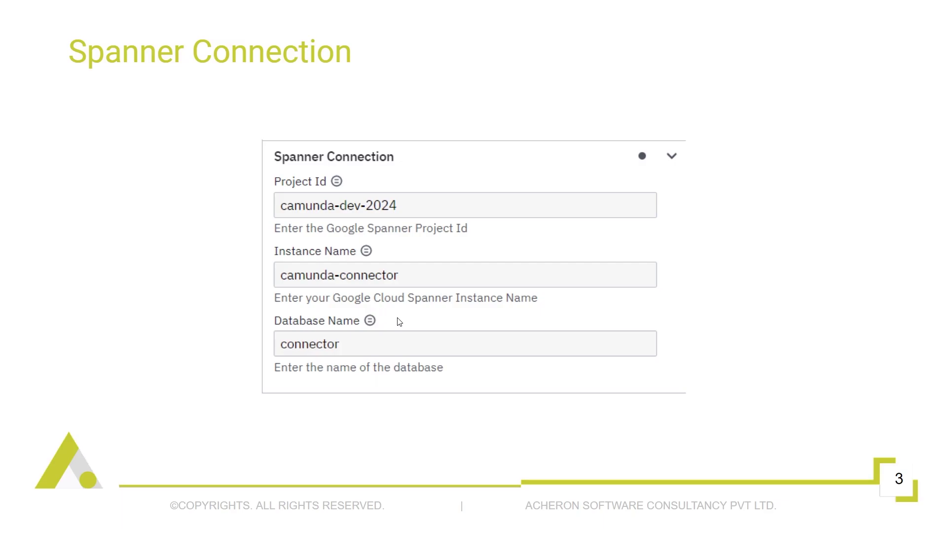
key(Escape)
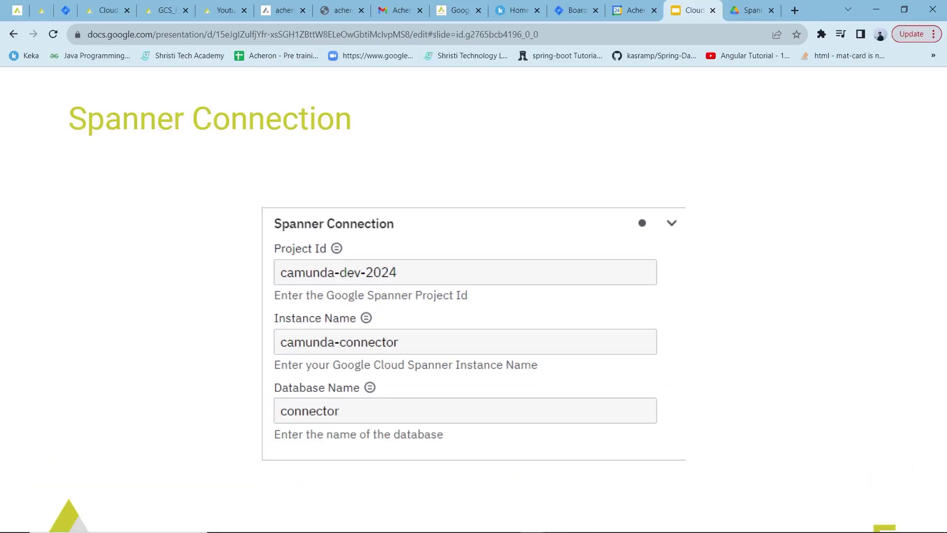
Switch to the Google Cloud console and view the connector database inside the Camunda-Connector Spanner instance
key(alt+Tab)
key(alt+Tab)
key(alt+Tab)
key(alt+Tab)
key(alt+Tab)
key(alt+Tab)
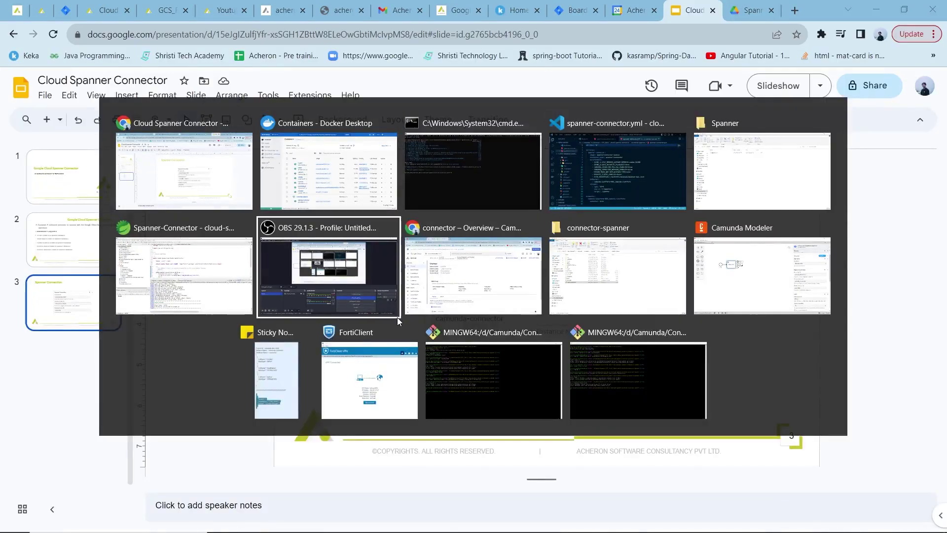
key(alt+Tab)
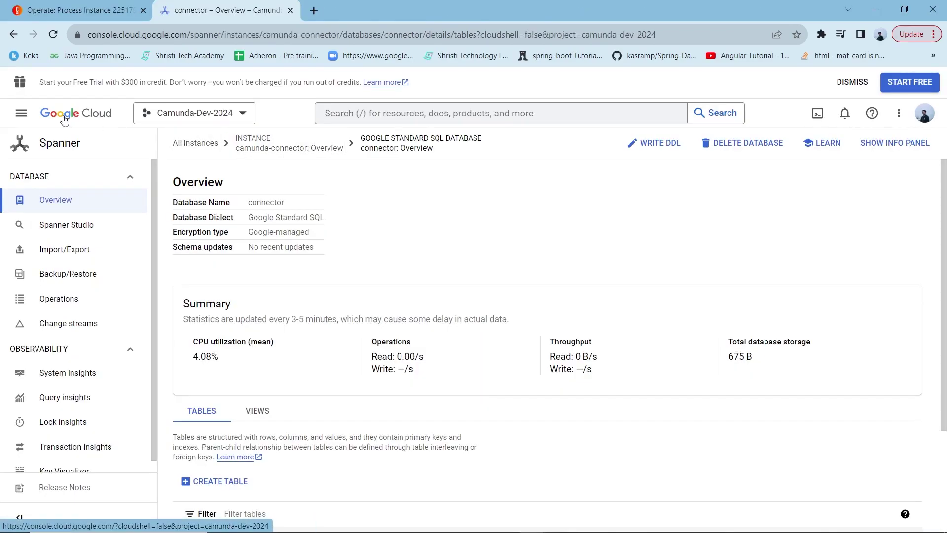
click(57, 144)
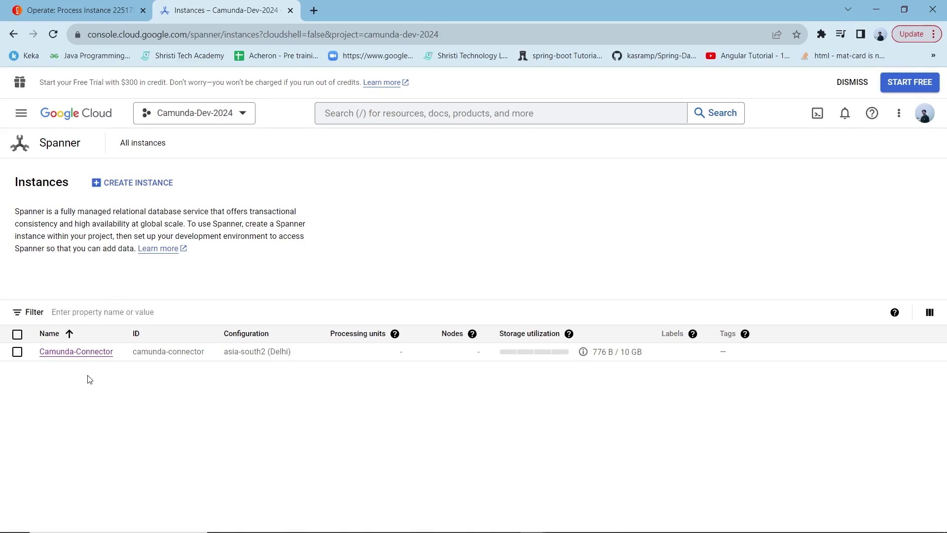
click(79, 353)
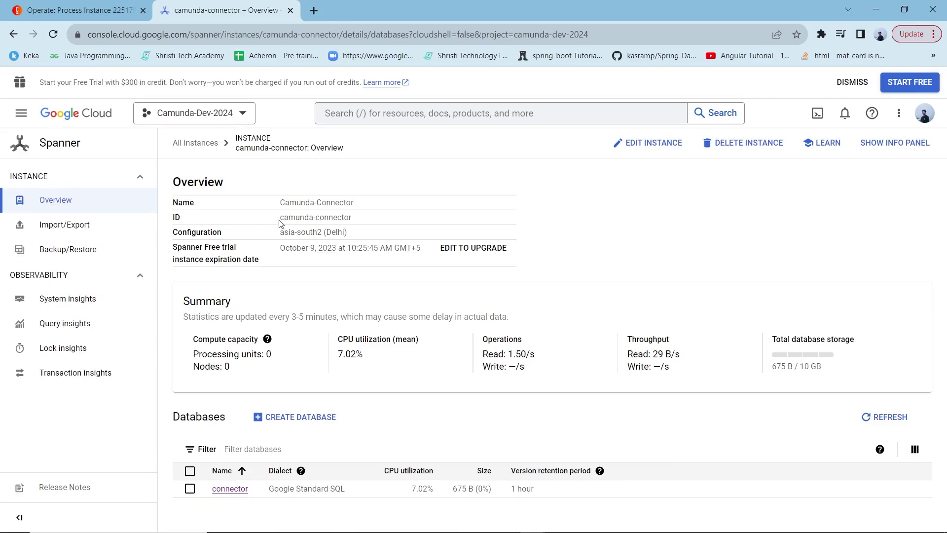
click(230, 489)
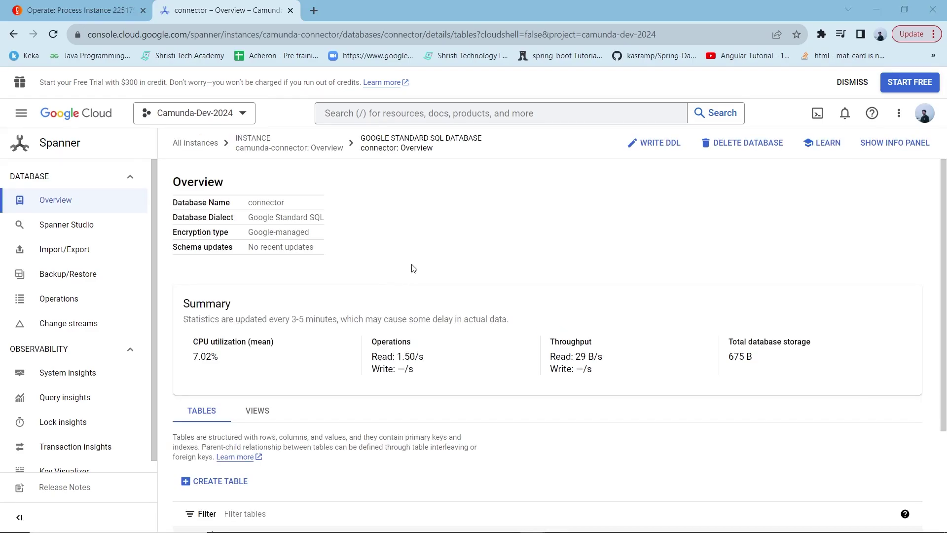
Compare the connector database overview with the Spanner Connection slide and start the slideshow
key(alt+Tab)
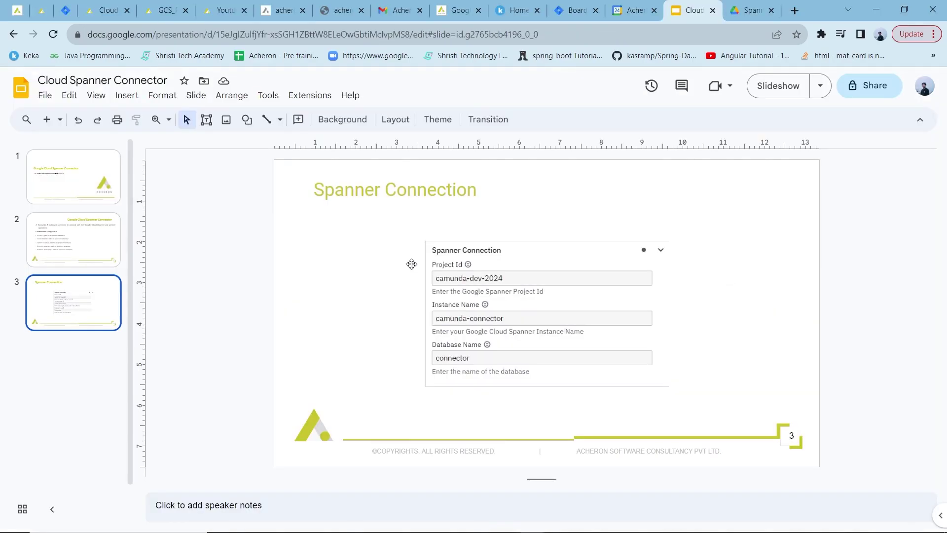
key(alt+Tab)
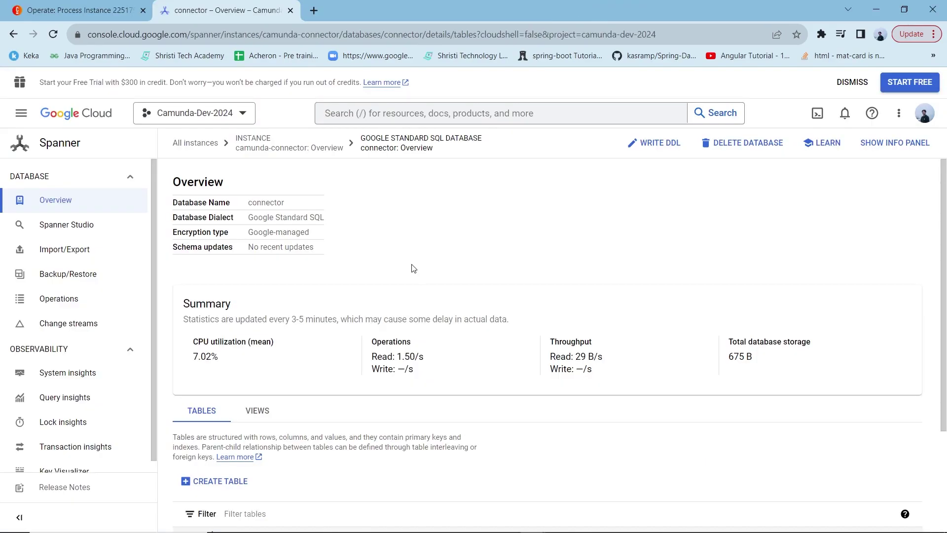
key(alt+Tab)
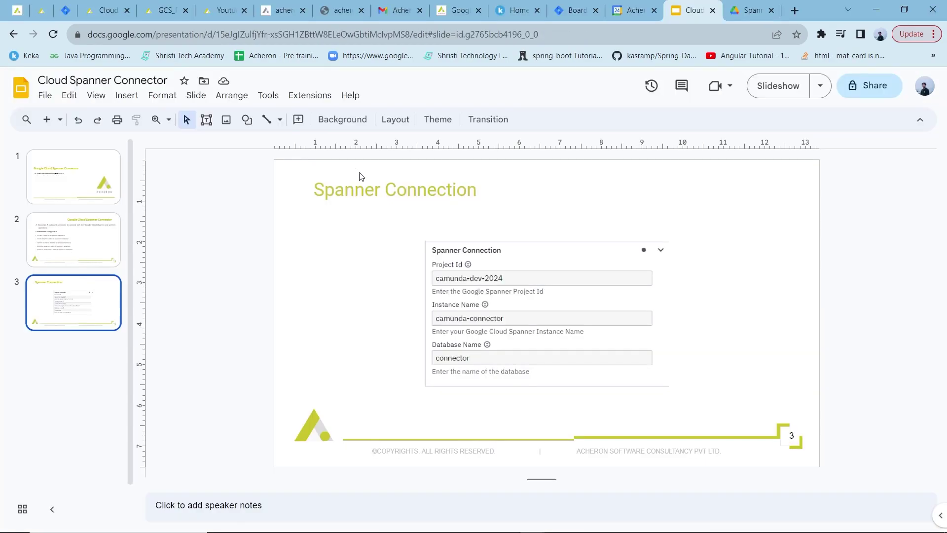
click(774, 84)
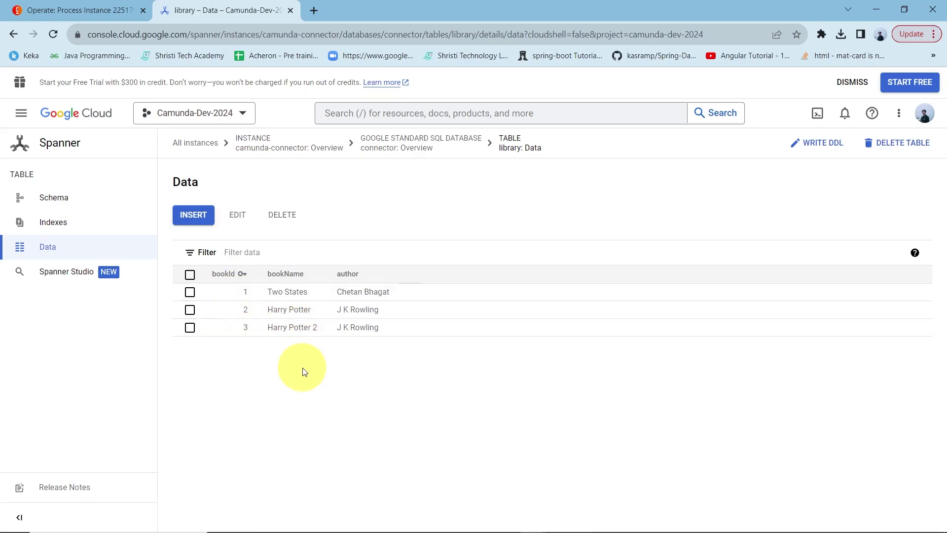
Switch to Camunda Modeler, place a start event on the empty spanner.bpmn canvas, and name it Start
key(alt+Tab)
key(alt+Tab)
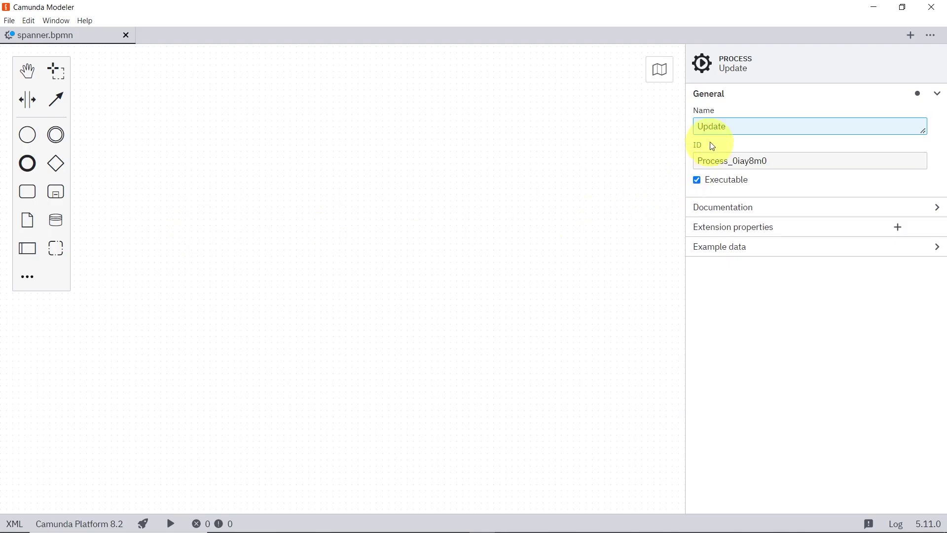
click(28, 133)
click(132, 187)
click(725, 129)
text(Start)
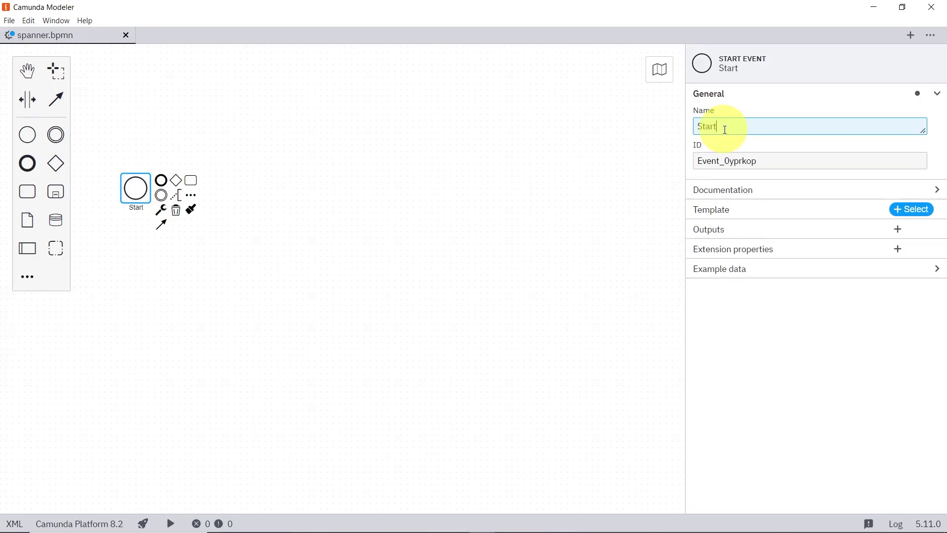
Append a task after the start event and change it to the Google Cloud Spanner Connector
click(191, 180)
click(256, 195)
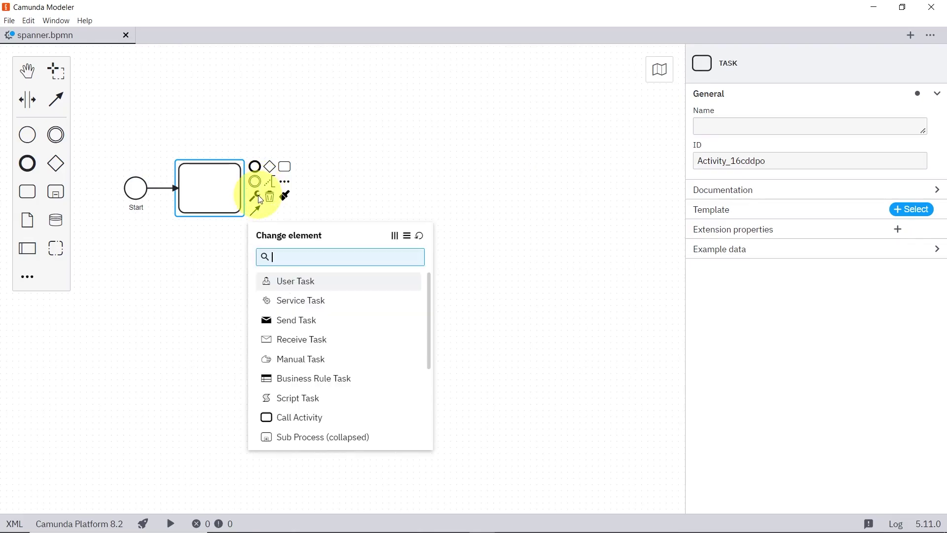
scroll(317, 364, down, 5)
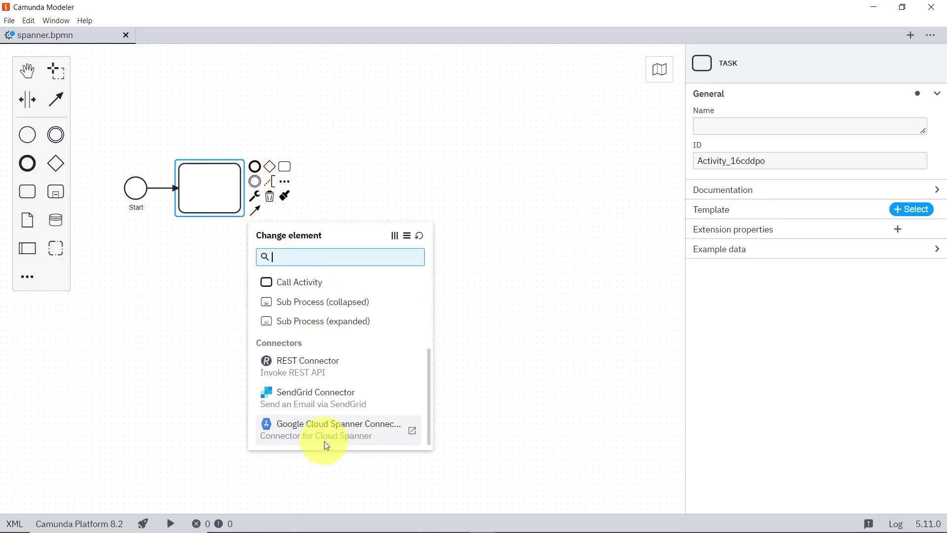
click(326, 428)
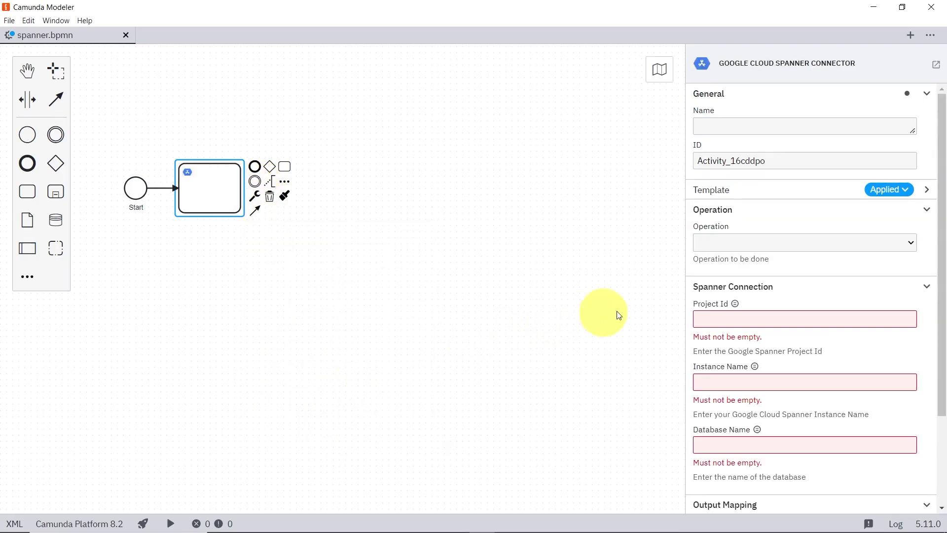
Name the connector task Update Data and set its operation to Update Data
click(716, 127)
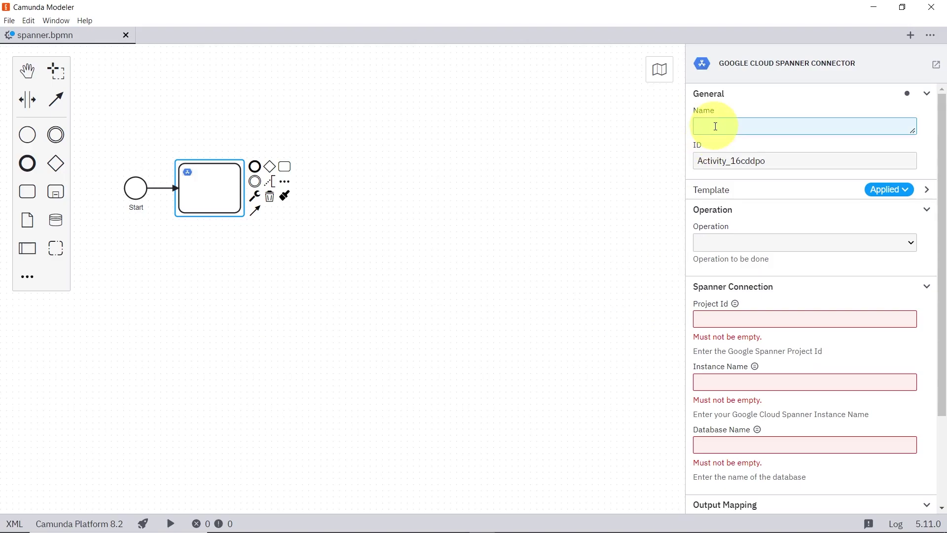
text(Updat)
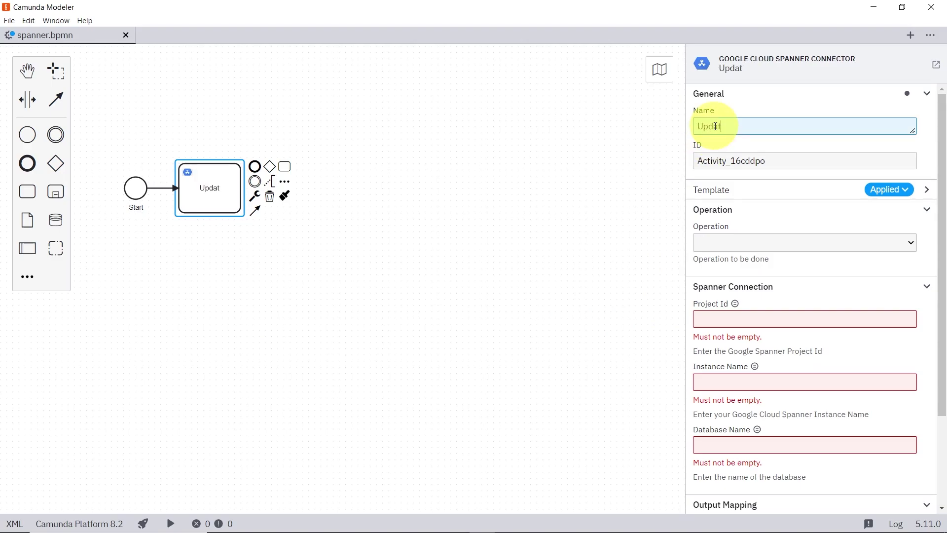
text(e Data)
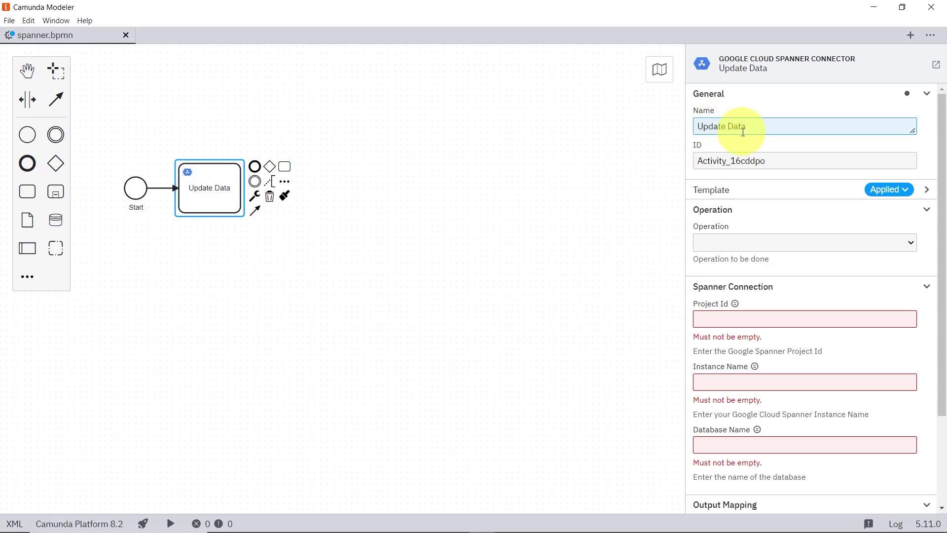
click(741, 241)
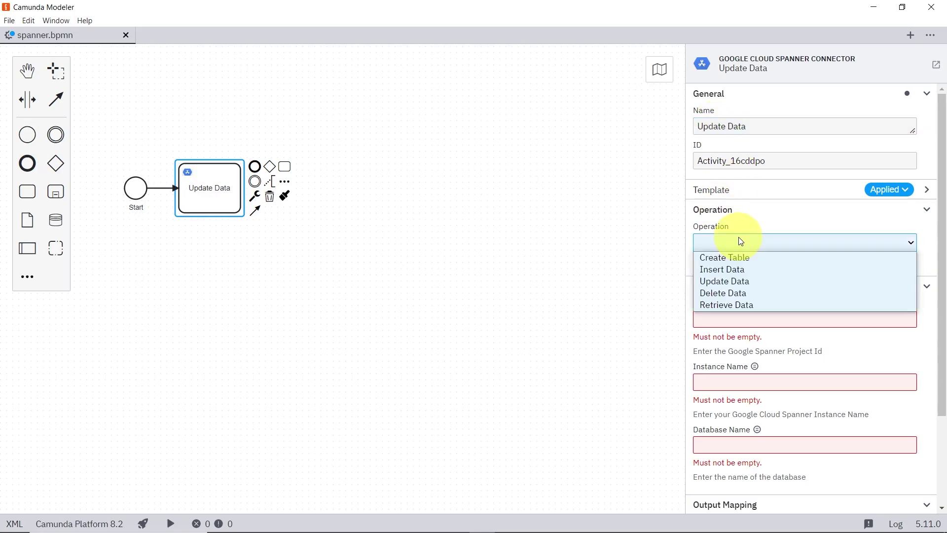
click(738, 284)
click(747, 316)
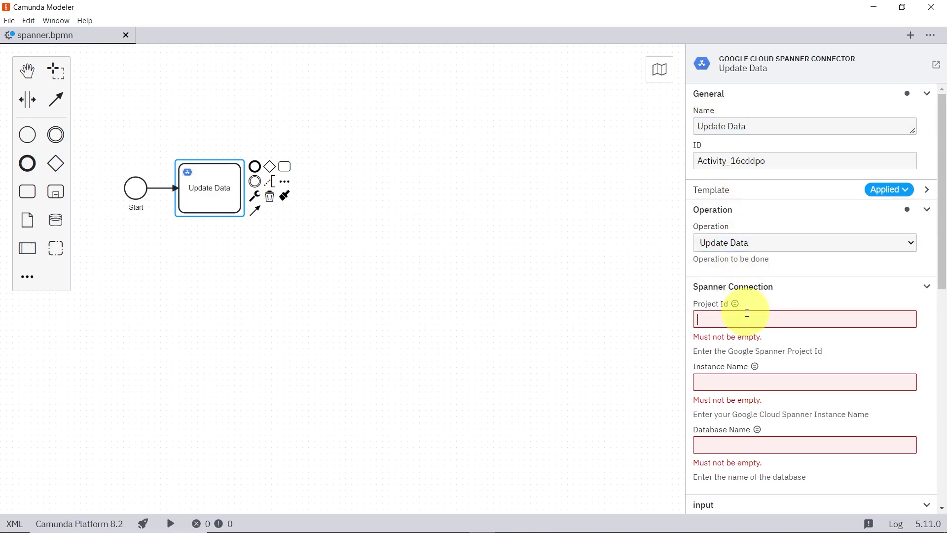
key(super+v)
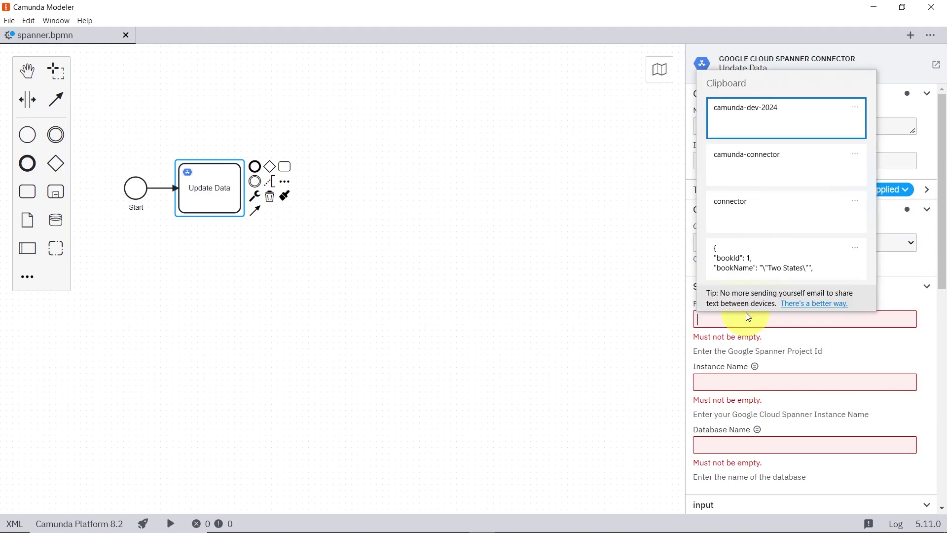
click(766, 222)
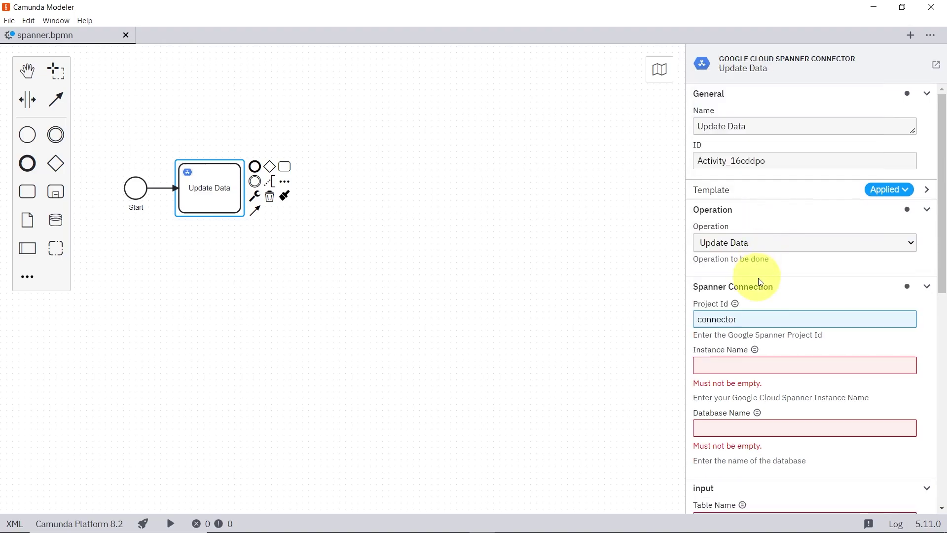
drag(766, 319, 697, 319)
key(super+c)
key(BackSpace)
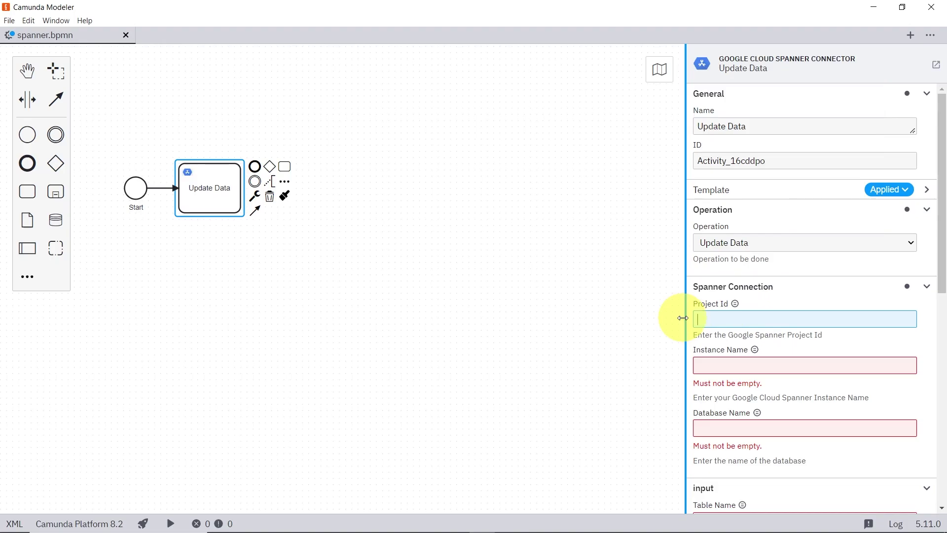
Fill in the Spanner connection with project ID camunda-dev-2024, instance name camunda-connector and database name connector
key(super+v)
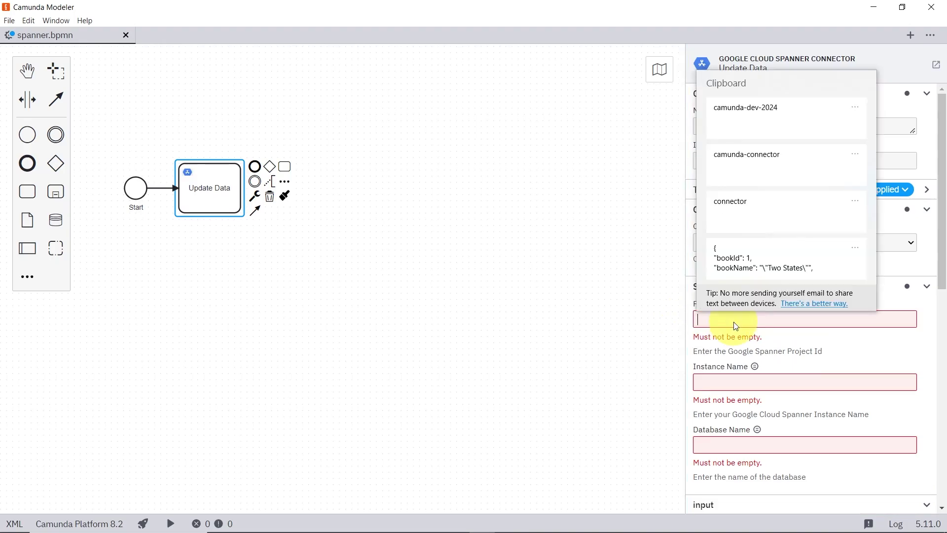
click(785, 119)
click(738, 369)
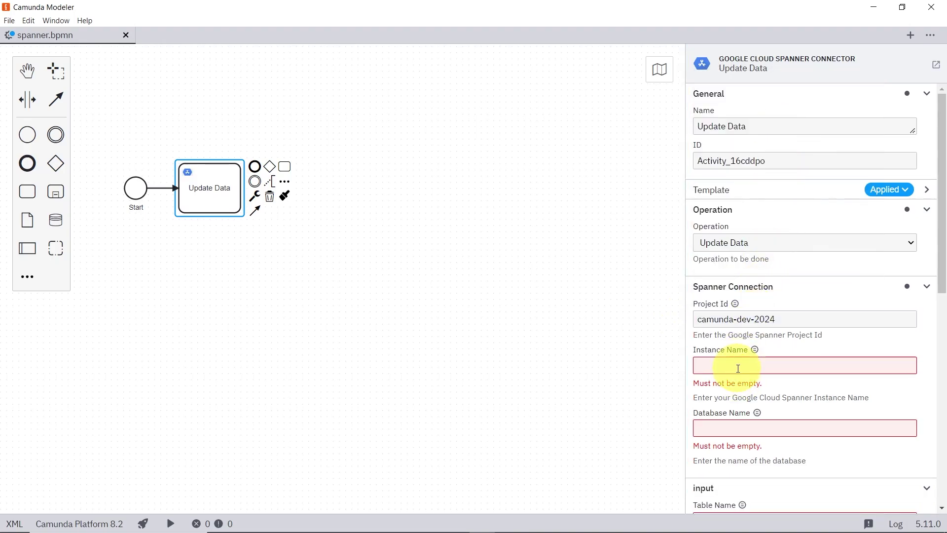
key(super+v)
click(751, 203)
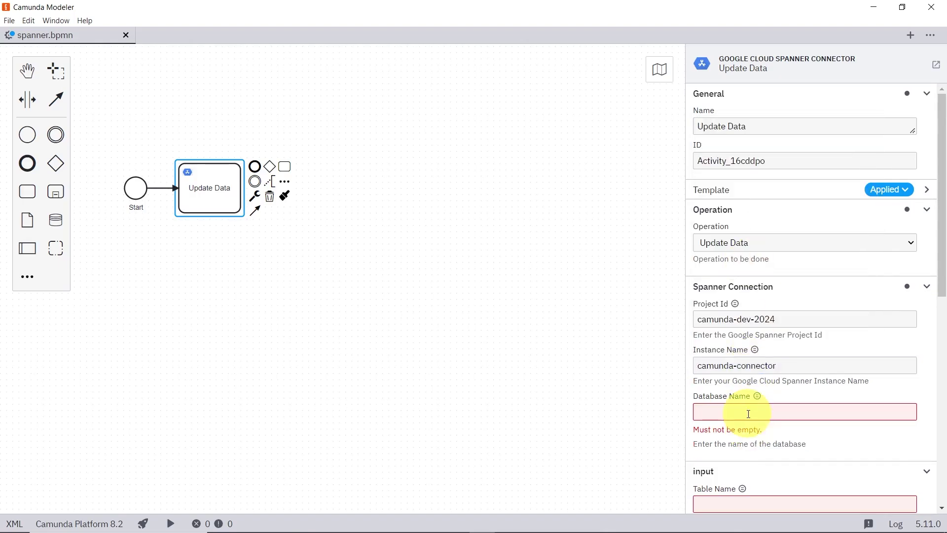
click(749, 413)
key(super+v)
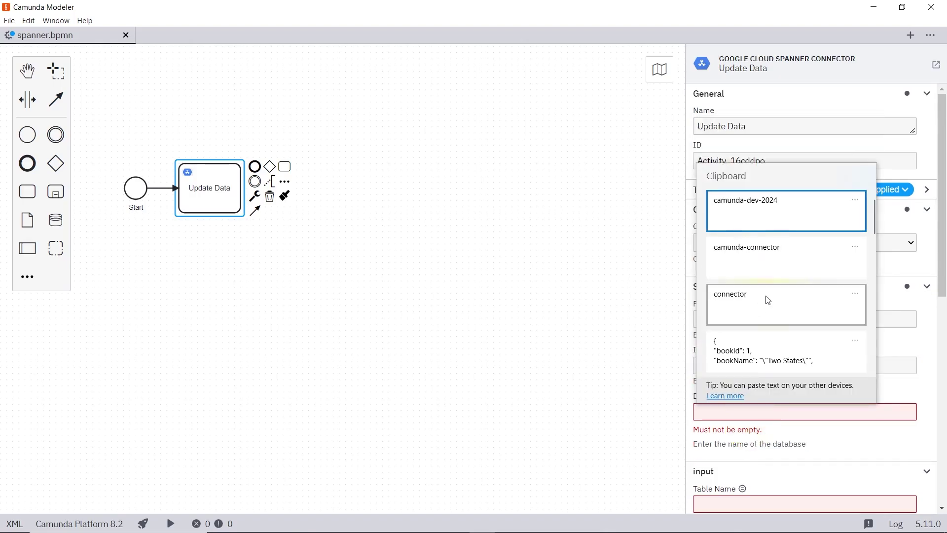
click(768, 298)
Set the table name in the connector's input section to library
scroll(772, 306, down, 3)
scroll(775, 306, up, 2)
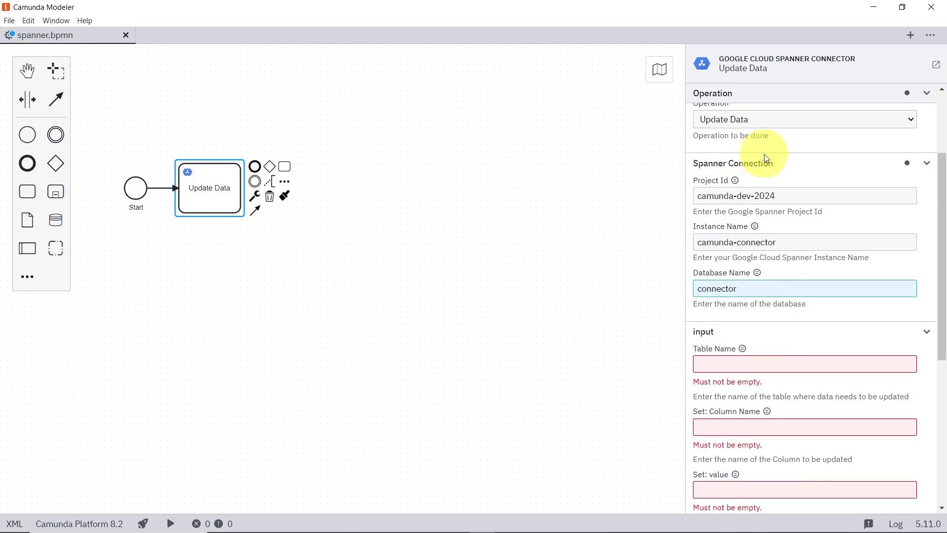
scroll(774, 232, down, 5)
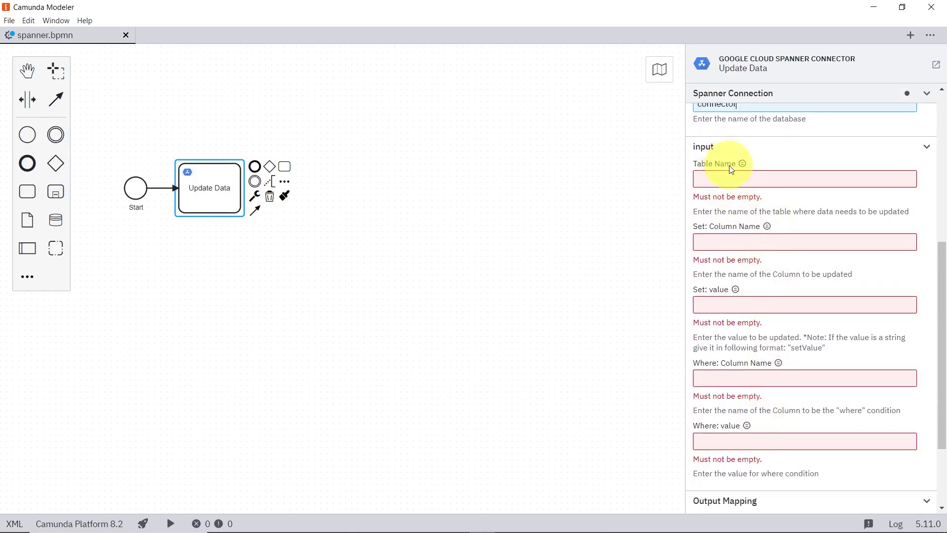
click(740, 175)
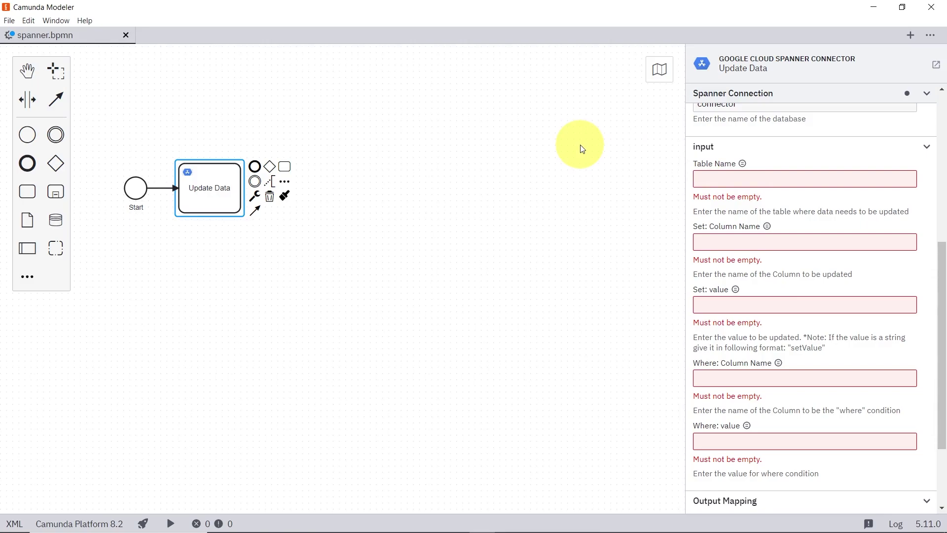
text(library)
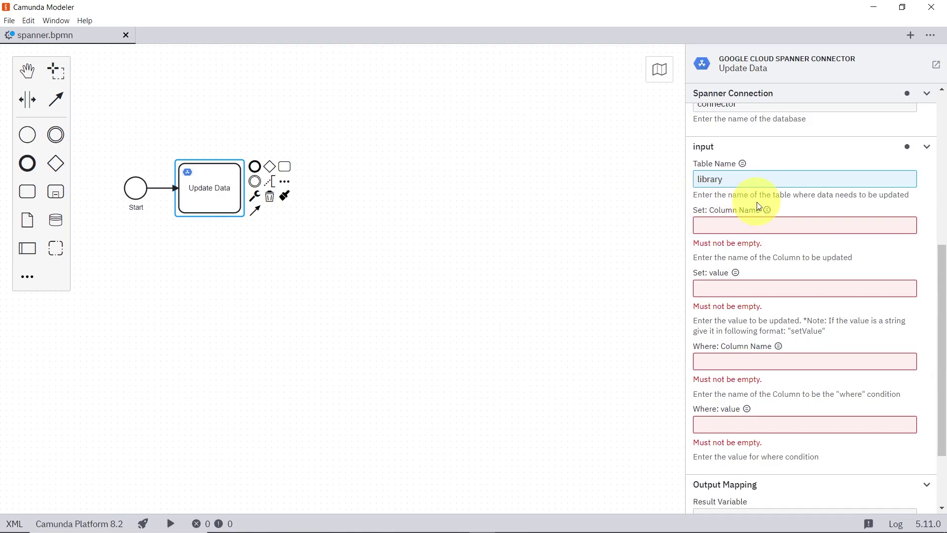
Set the column to update to bookName and its new value to "Harry Potter and the Secrets of chamber", including the quotation marks
click(726, 225)
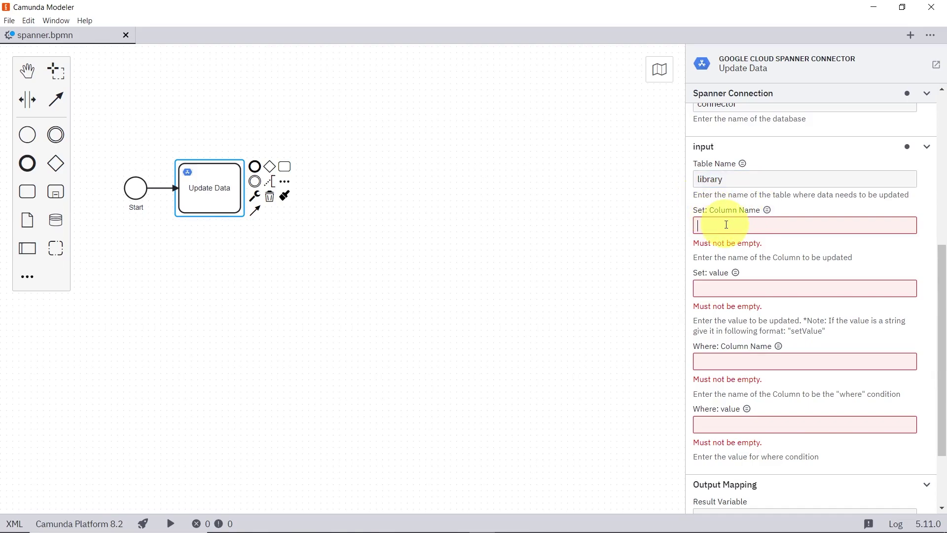
text(bookName)
click(744, 270)
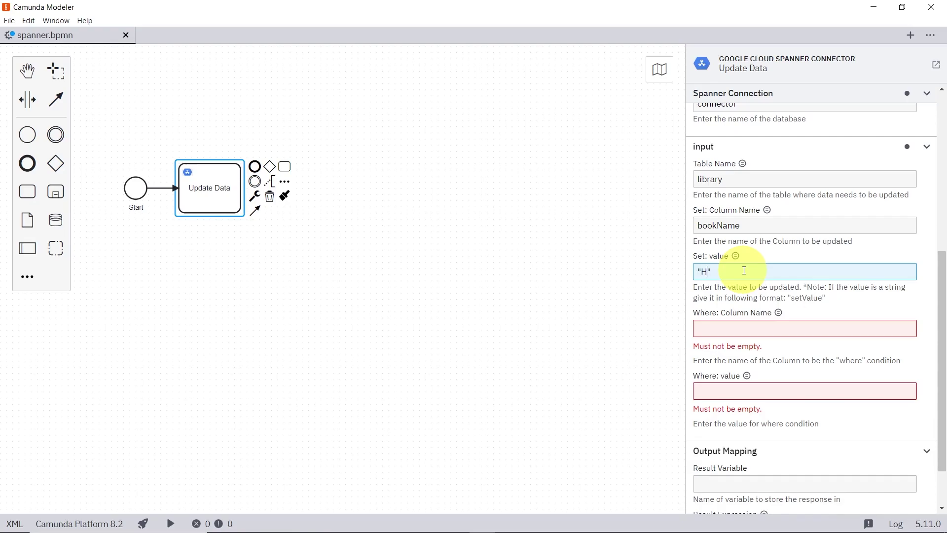
text("Harry Potter and the Secrets)
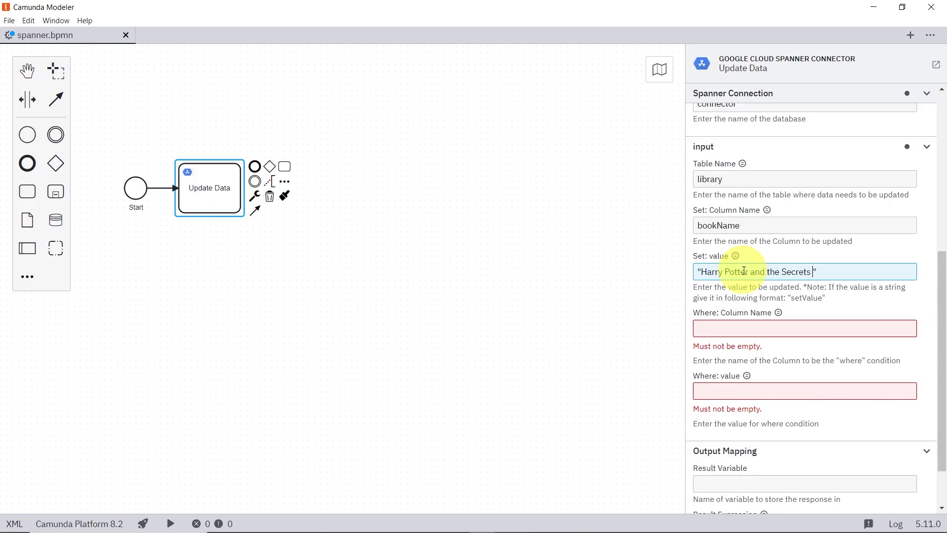
text(chamber)
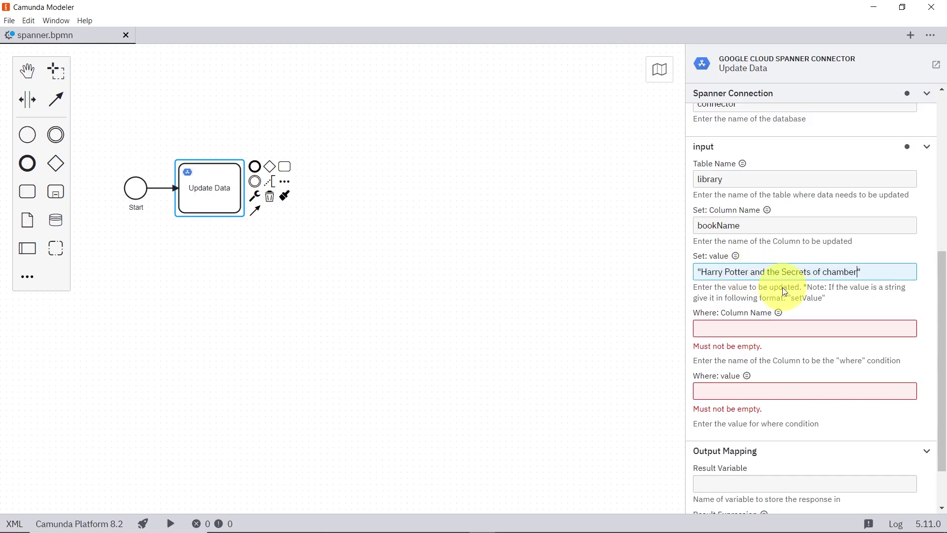
Define the where condition with column name bookId and value 3
click(759, 324)
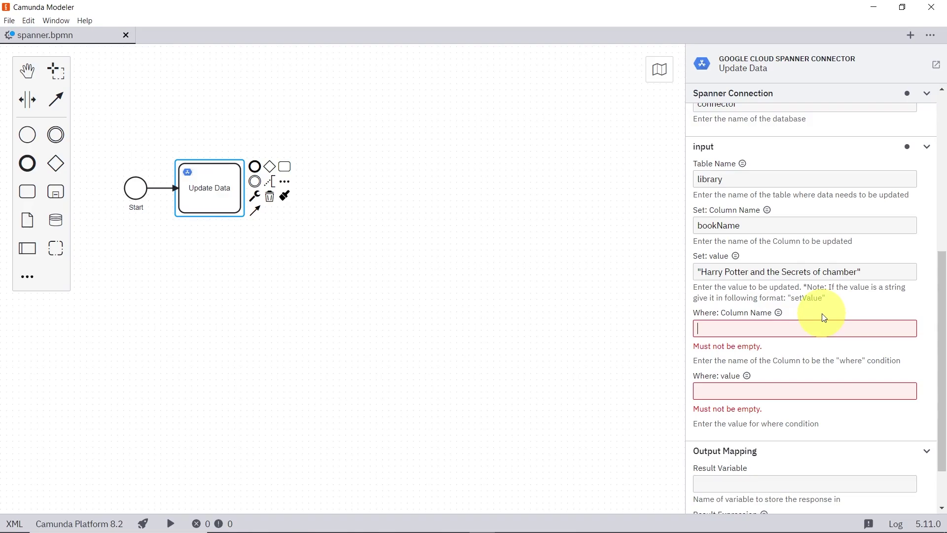
text(ooki)
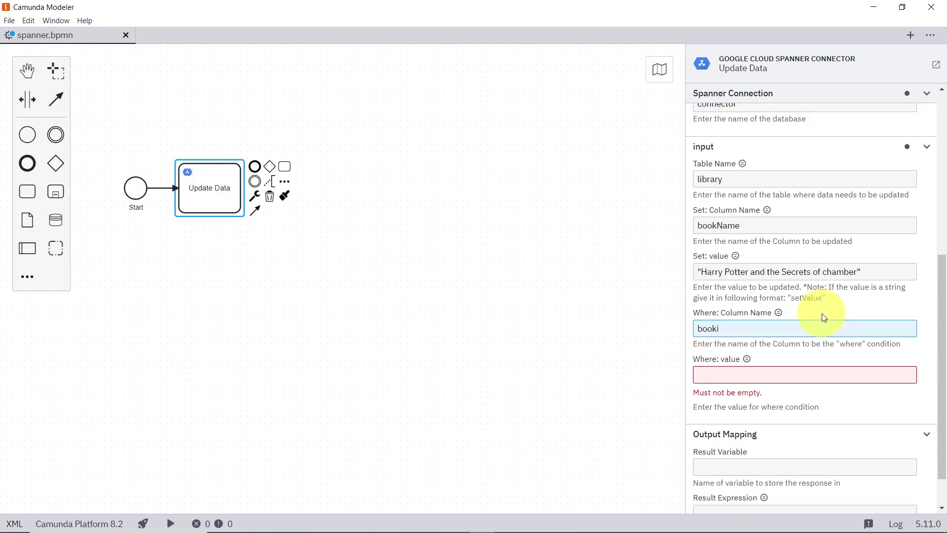
click(768, 376)
text(3)
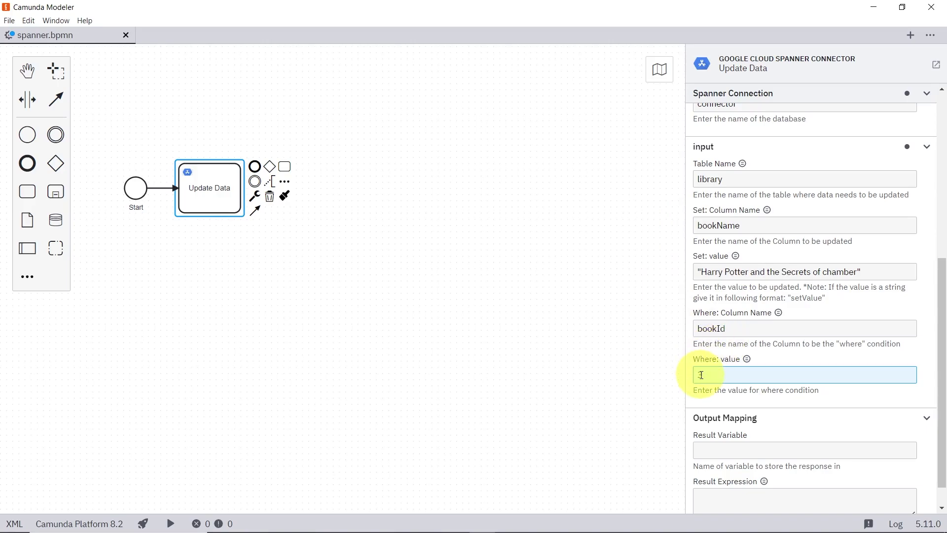
Set the result variable in the output mapping to queryResponse
scroll(701, 375, down, 1)
click(725, 425)
text(queryResponse)
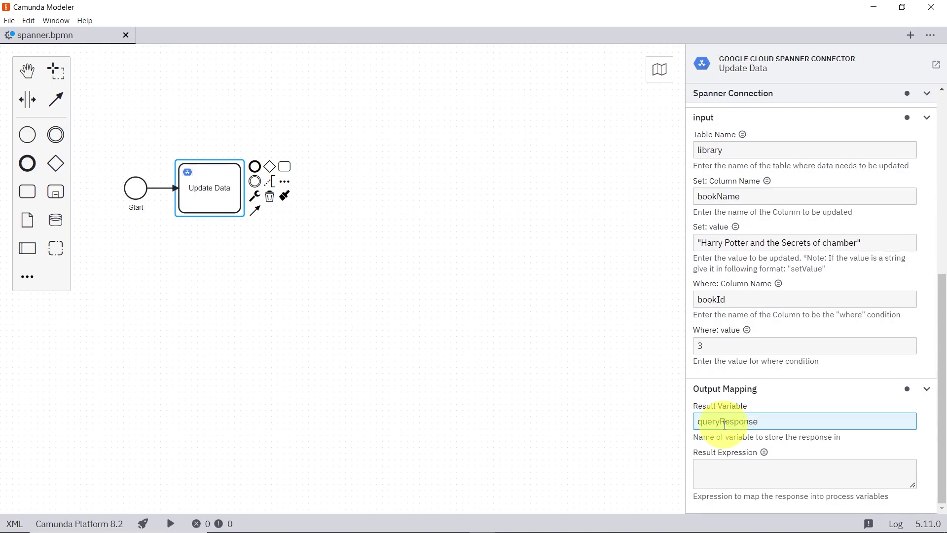
Append an end event after the Update Data task and name it End
click(255, 166)
click(819, 132)
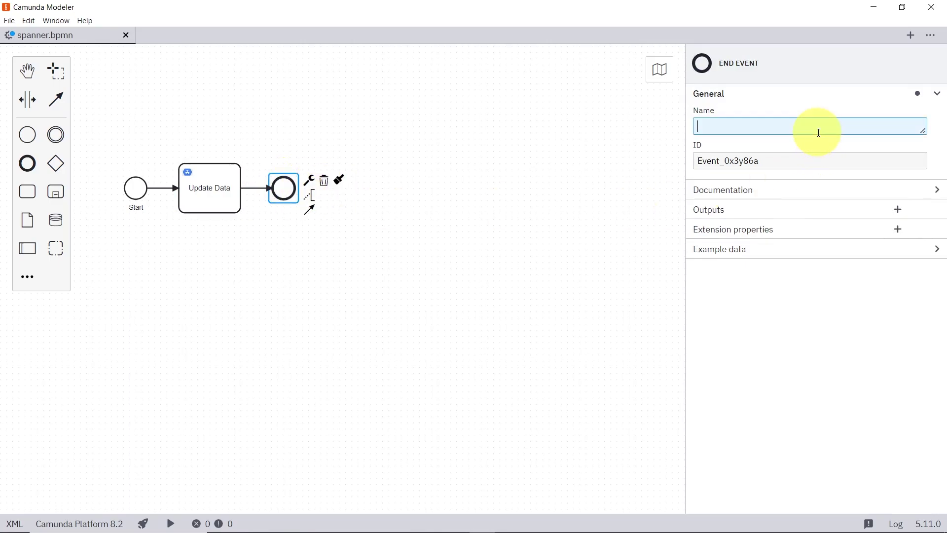
text(End)
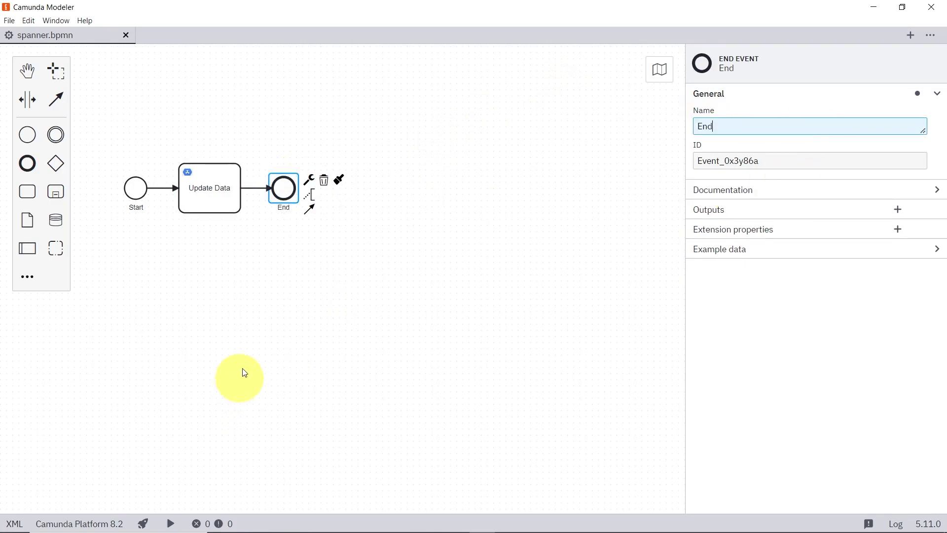
Deploy the spanner diagram to Camunda Platform 8 Self-Managed and start a process instance
click(196, 204)
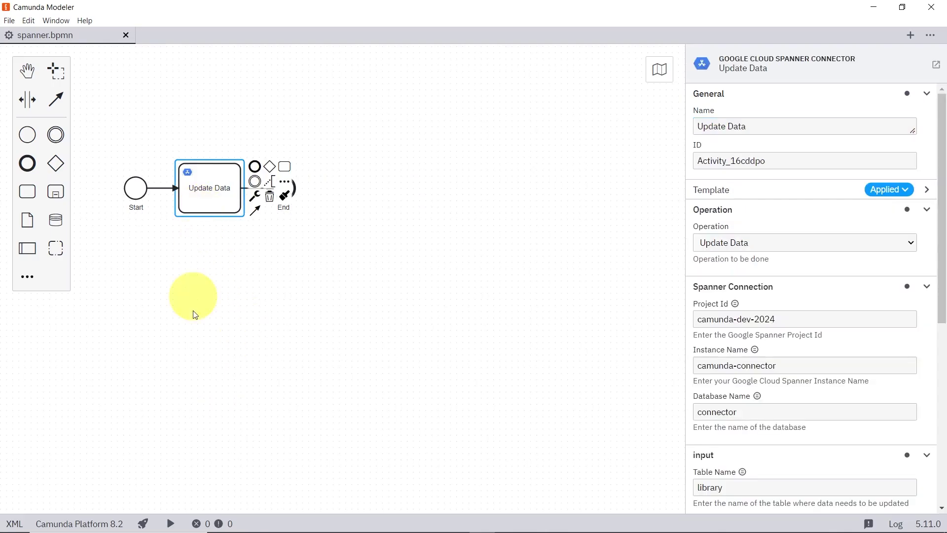
click(143, 523)
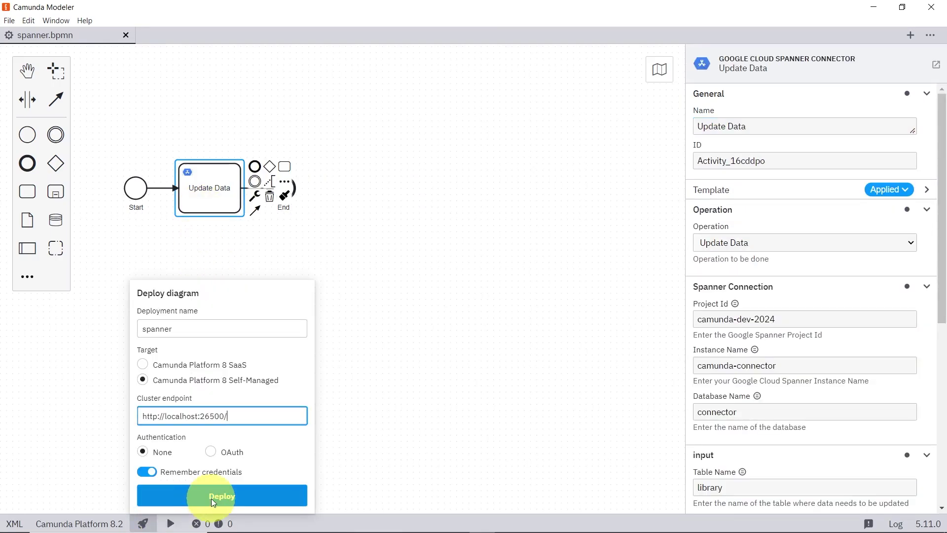
click(212, 499)
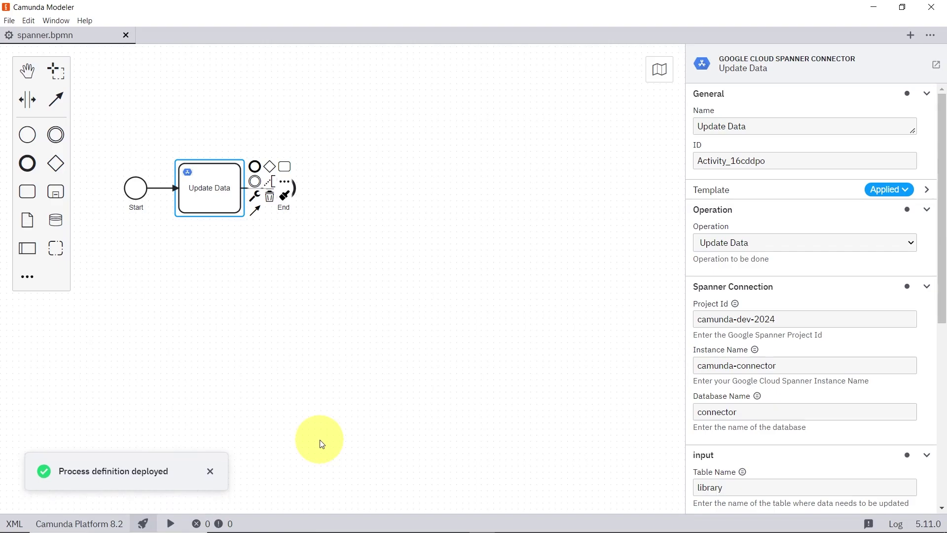
click(170, 524)
click(200, 497)
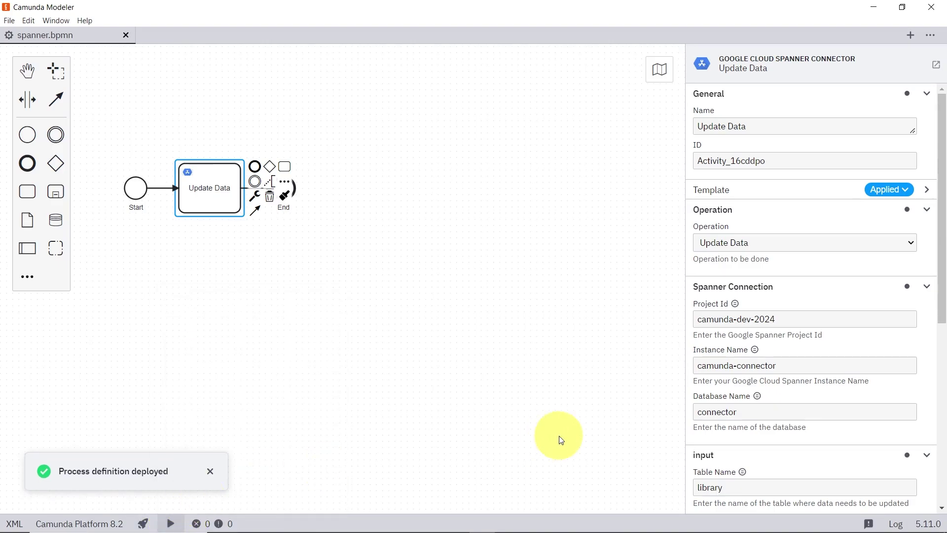
Switch to Camunda Operate in the browser, include completed instances of the Update process, and open the latest instance to inspect its variables
key(alt+Tab)
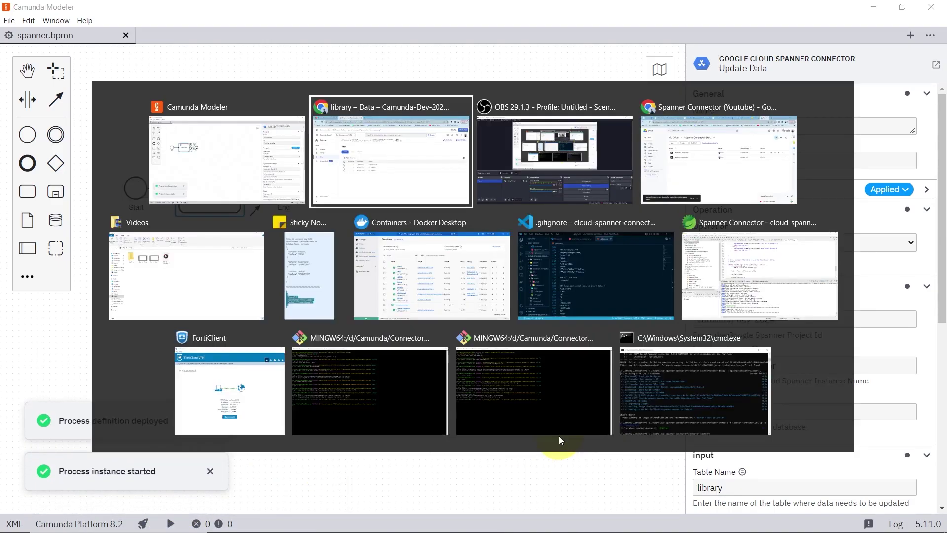
click(40, 10)
click(51, 81)
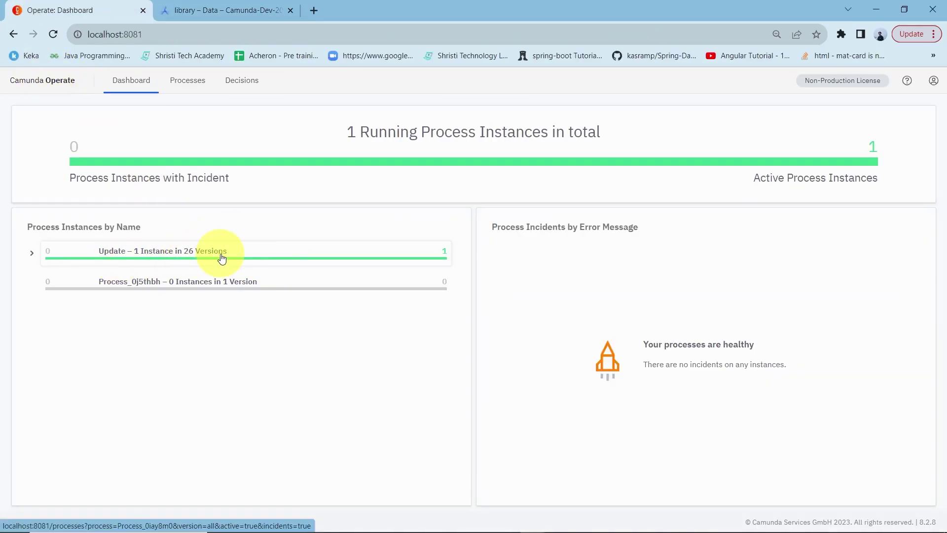
click(222, 258)
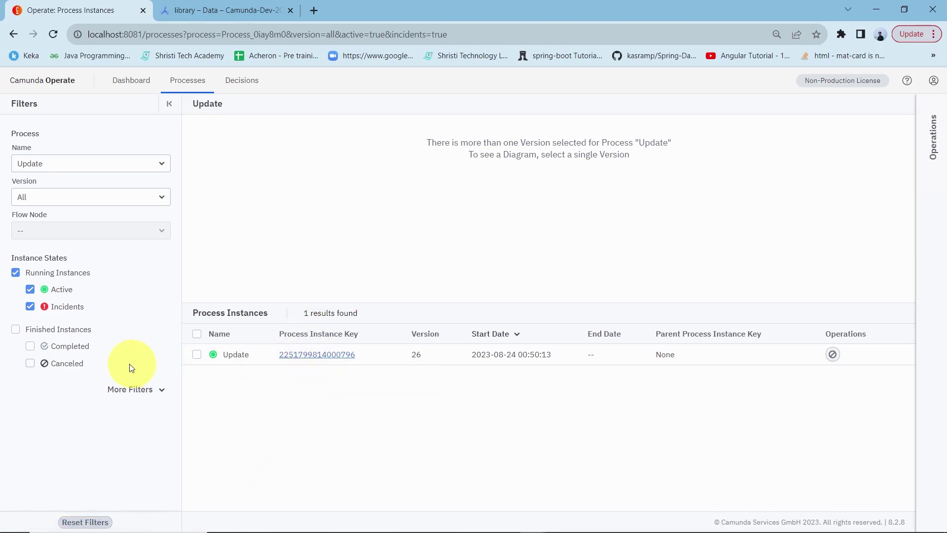
click(29, 346)
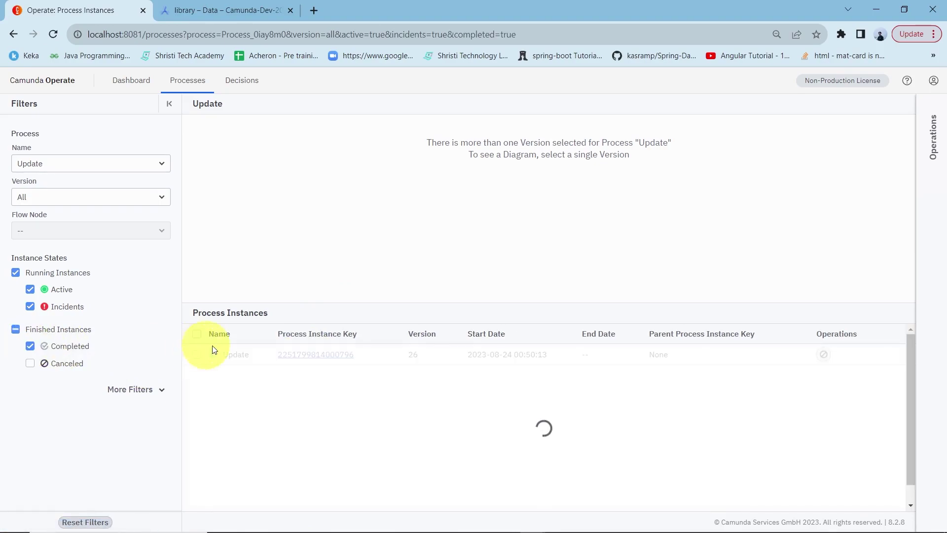
click(350, 356)
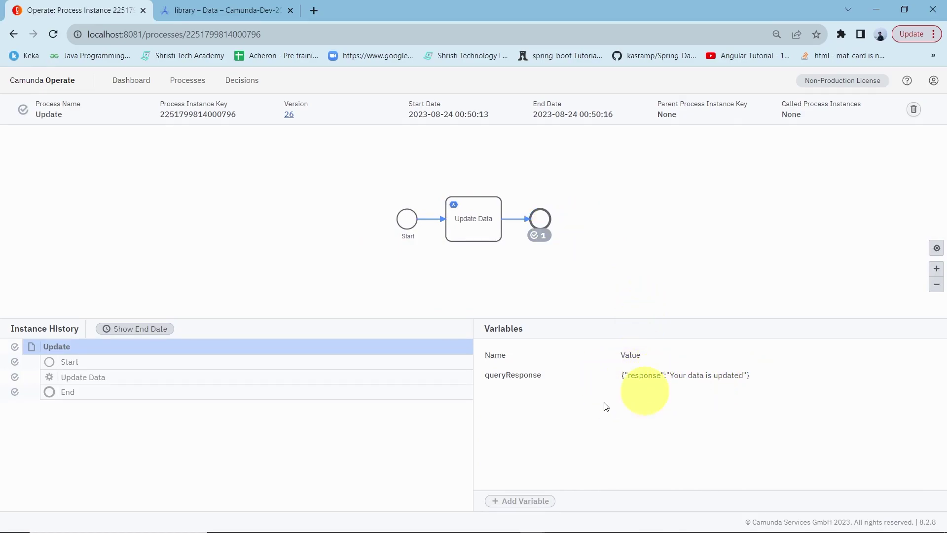
Switch to the Google Cloud console and reload the library table's data to check the updated book name
click(179, 16)
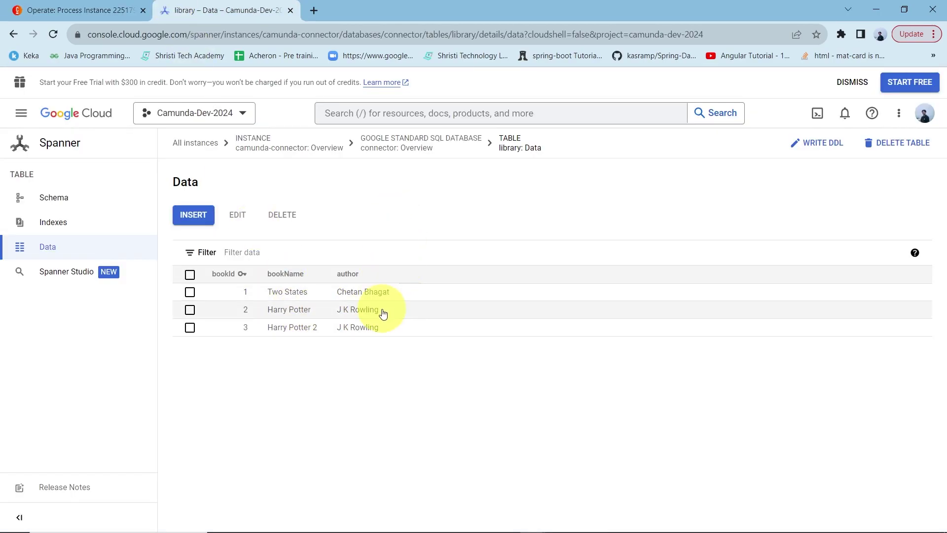
click(52, 34)
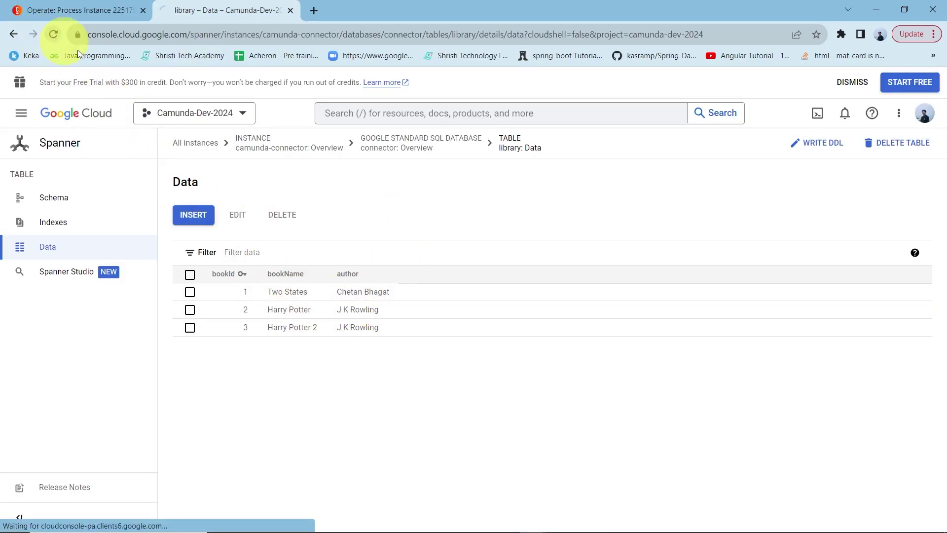